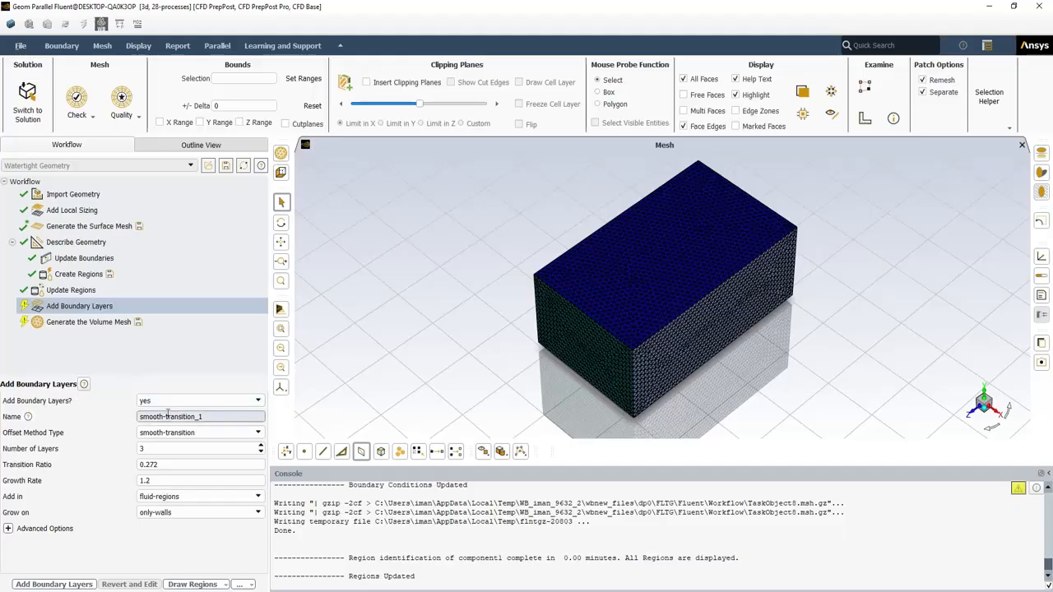
{"action": "left_click", "coordinate": [162, 402]}
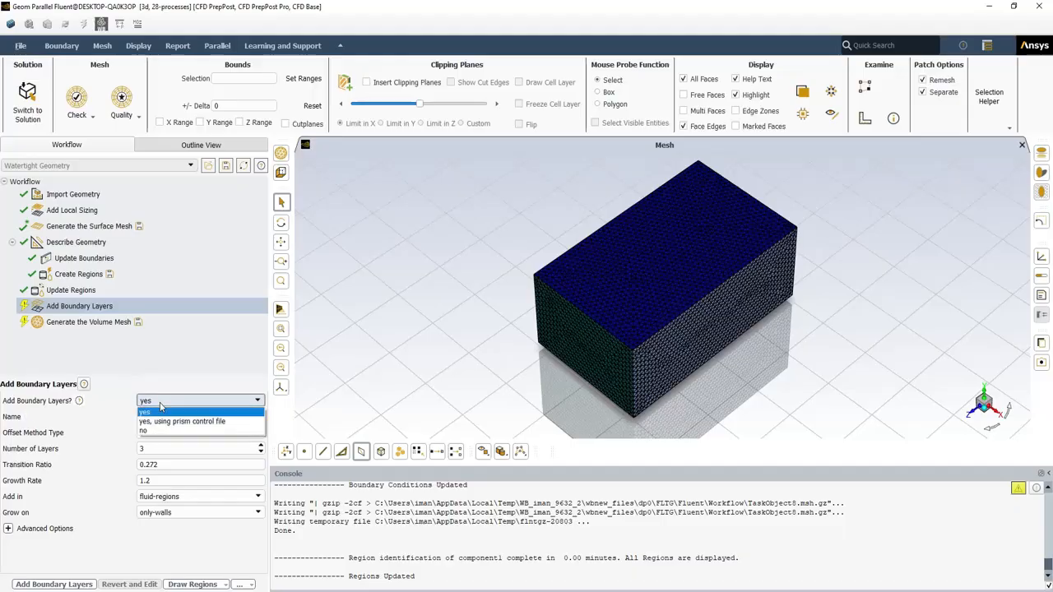
{"action": "left_click", "coordinate": [162, 432]}
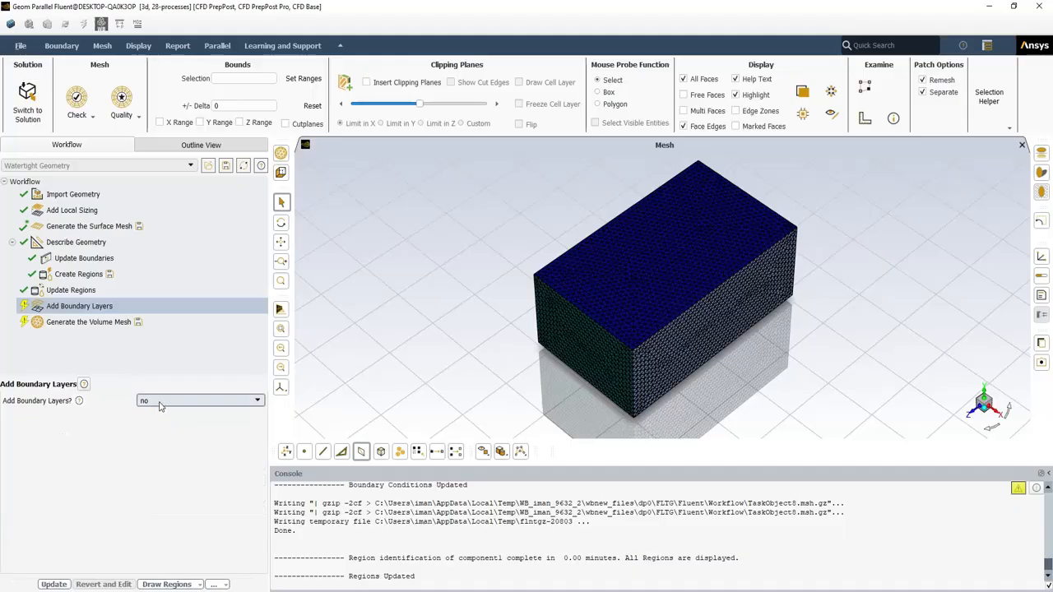
{"action": "left_click", "coordinate": [161, 403]}
{"action": "left_click", "coordinate": [169, 418]}
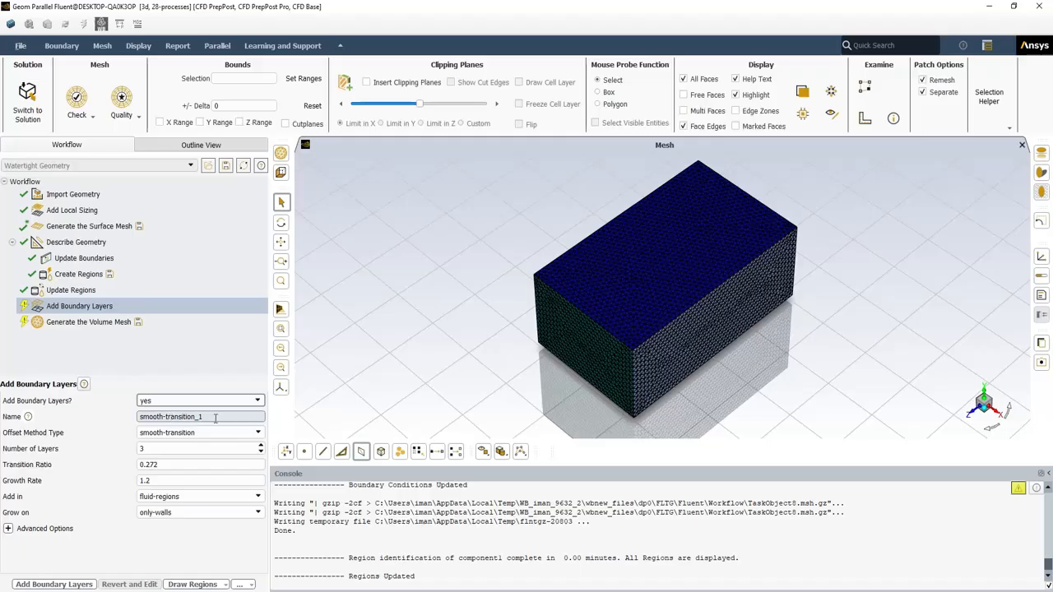
{"action": "left_click_drag", "start_coordinate": [215, 418], "coordinate": [139, 418]}
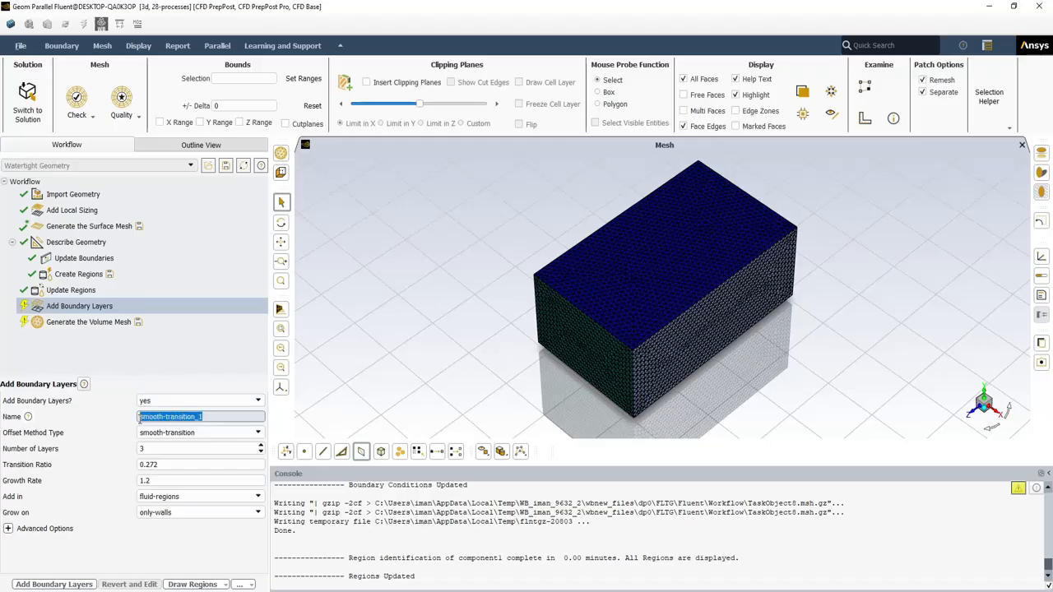
{"action": "left_click", "coordinate": [256, 433]}
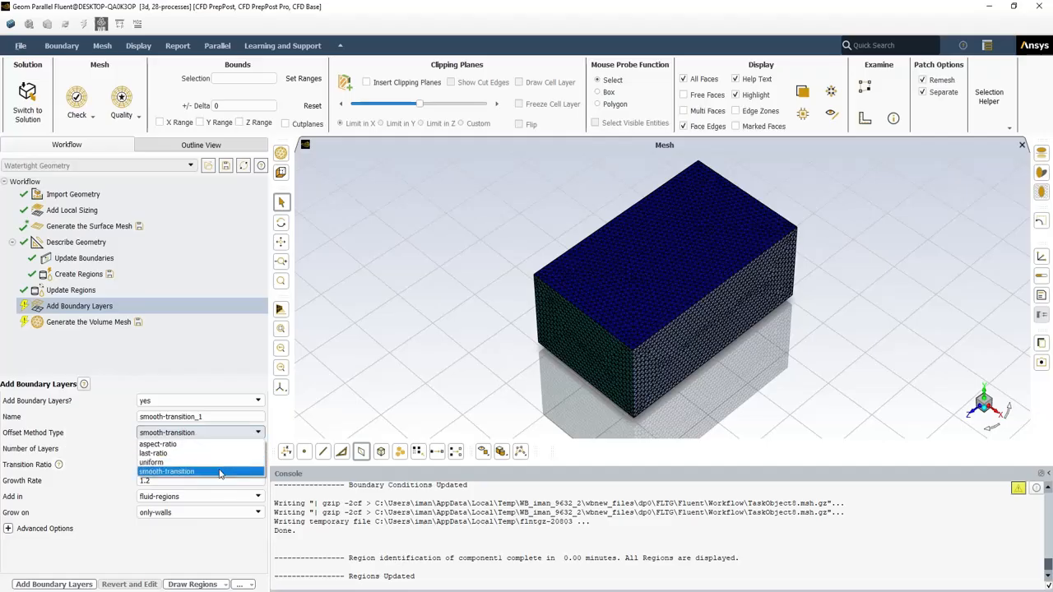
{"action": "left_click", "coordinate": [240, 432]}
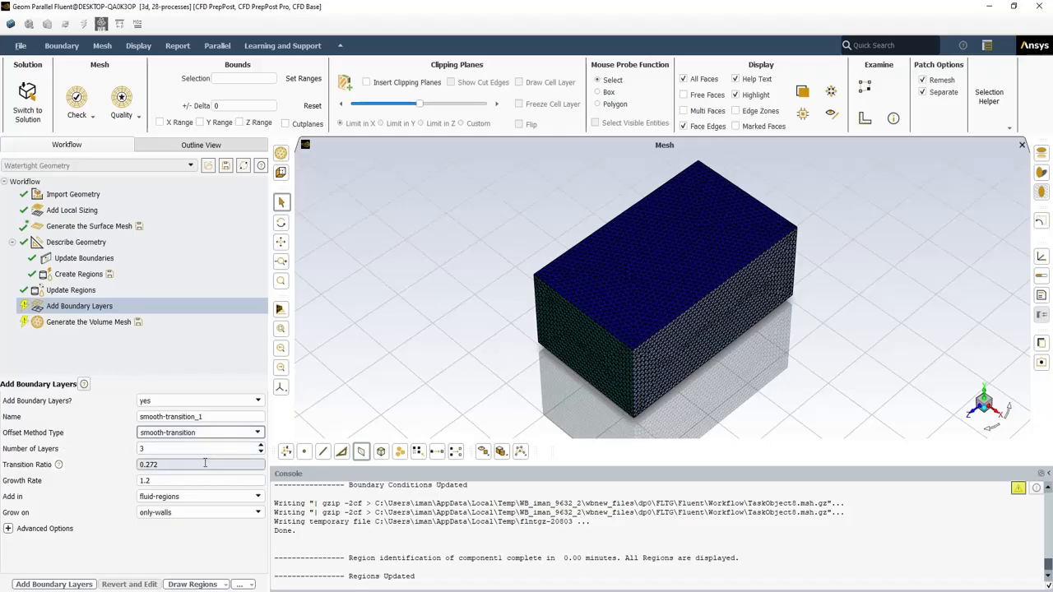
{"action": "left_click", "coordinate": [238, 499]}
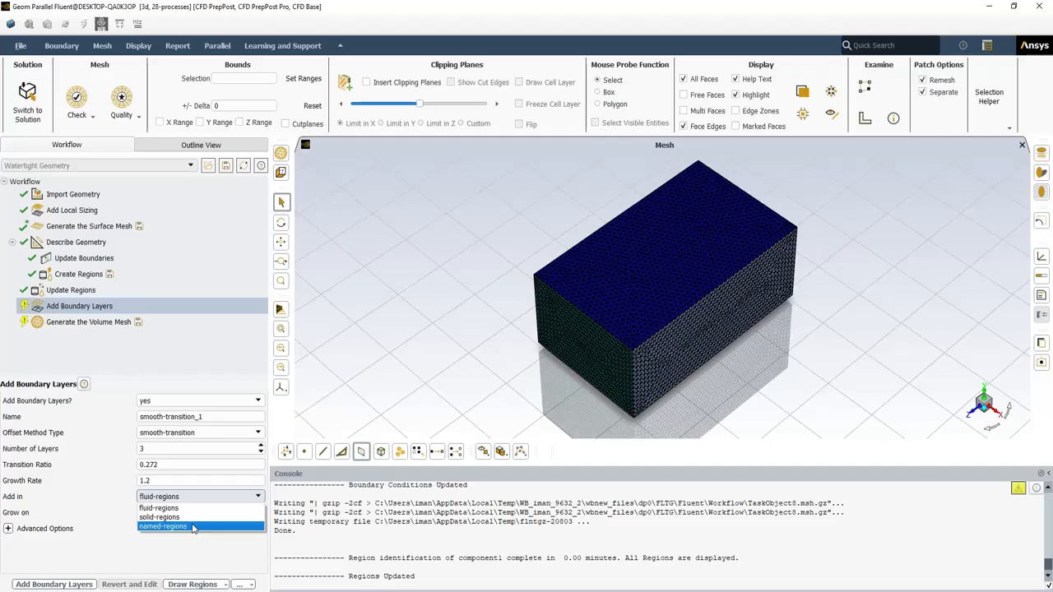
{"action": "left_click", "coordinate": [201, 509]}
{"action": "left_click", "coordinate": [210, 513]}
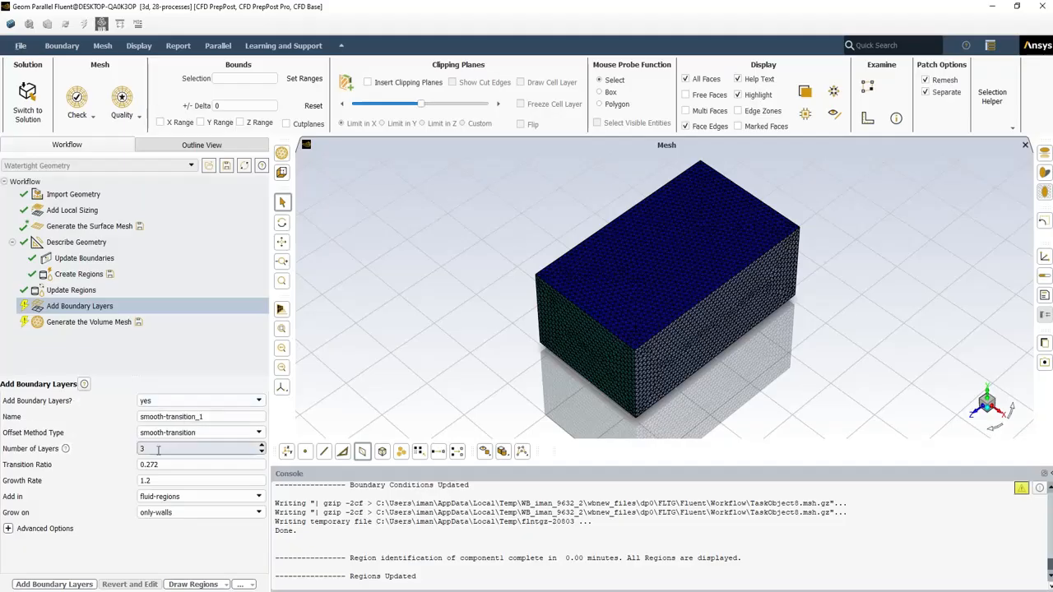
Set the number of boundary layers to 10 and check transition ratio 0.272 and growth rate 1.2
{"action": "left_click_drag", "start_coordinate": [158, 451], "coordinate": [142, 450]}
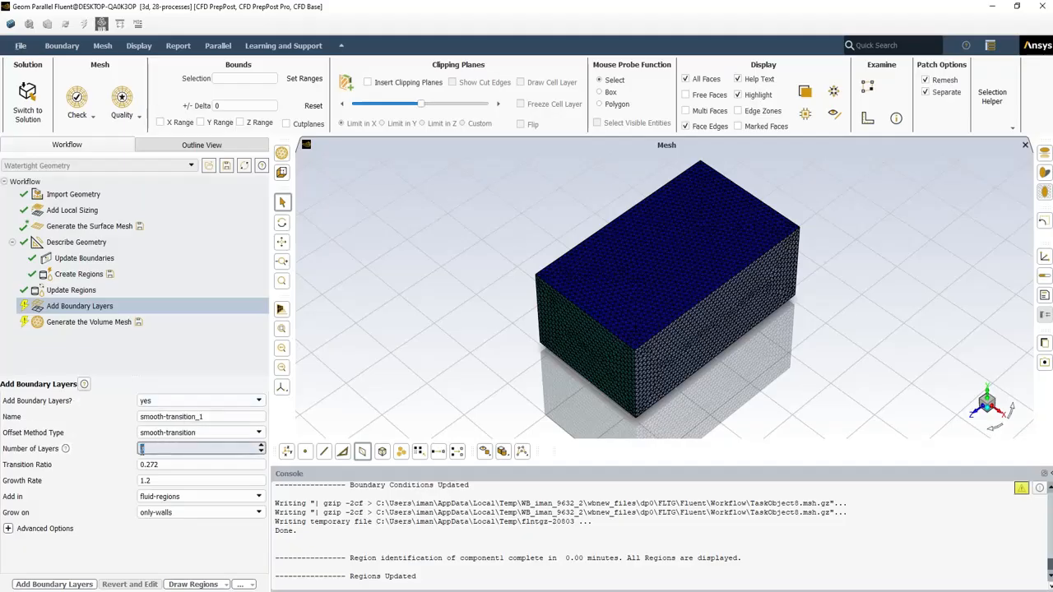
{"action": "type", "text": "10"}
{"action": "key", "text": "ctrl+a"}
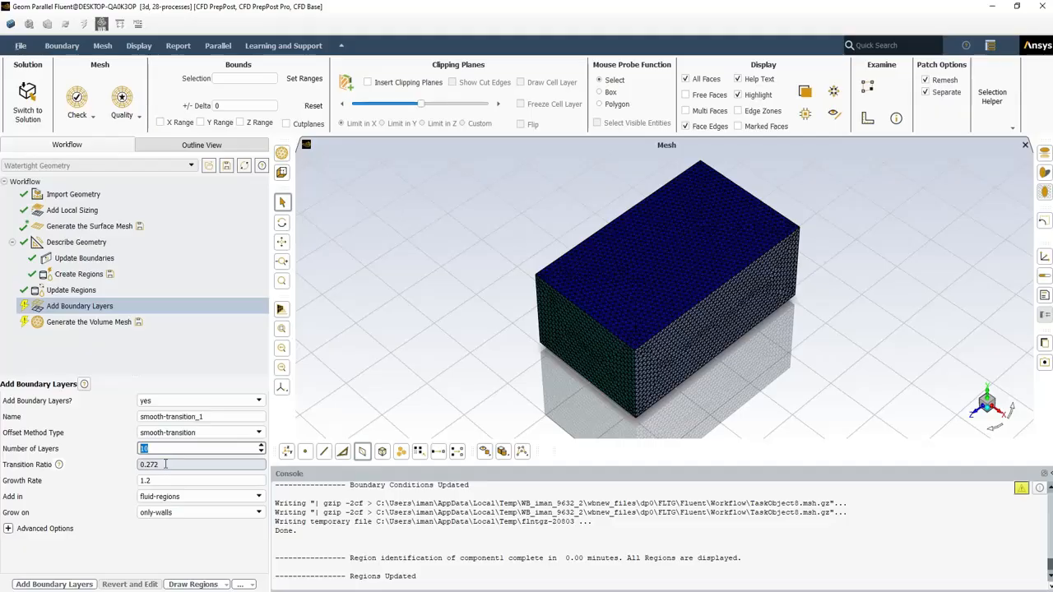
{"action": "left_click_drag", "start_coordinate": [165, 464], "coordinate": [135, 467]}
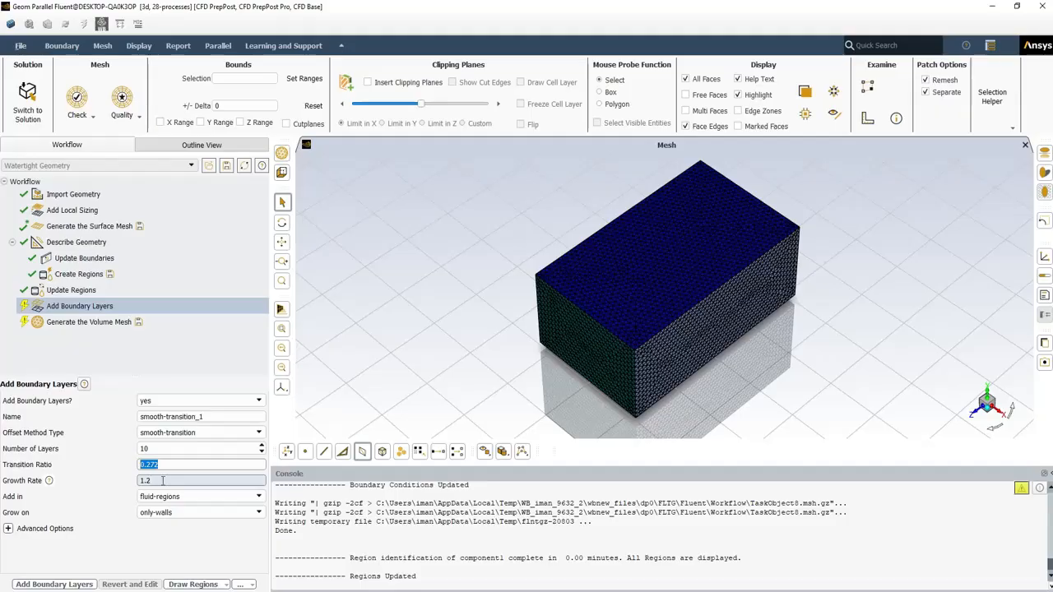
{"action": "left_click", "coordinate": [147, 480]}
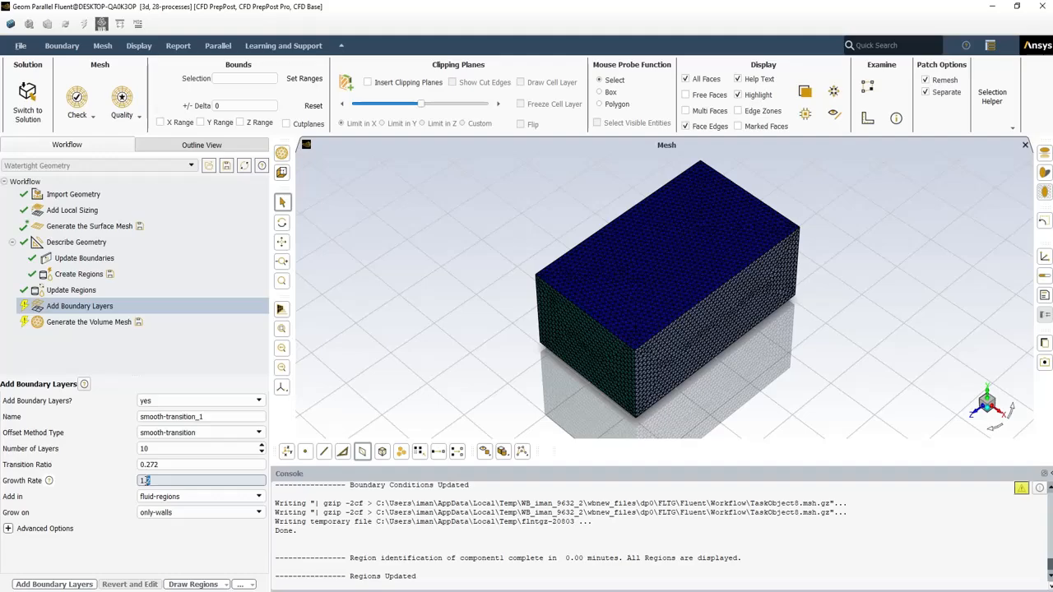
{"action": "left_click_drag", "start_coordinate": [148, 481], "coordinate": [121, 480]}
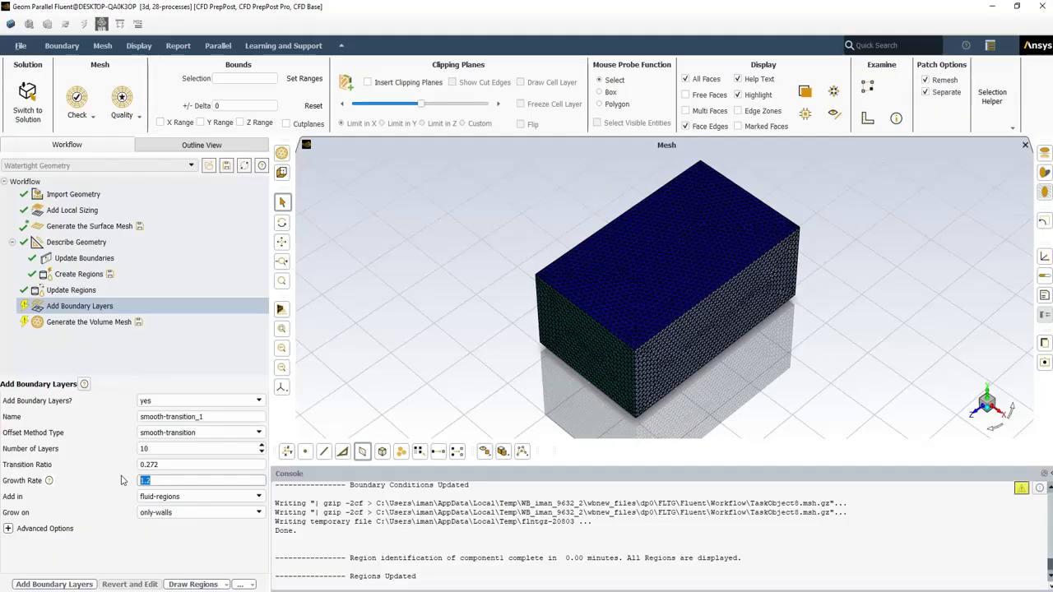
Add the 10 layers in fluid-regions growing on only-walls, then select Generate the Volume Mesh
{"action": "left_click", "coordinate": [173, 498]}
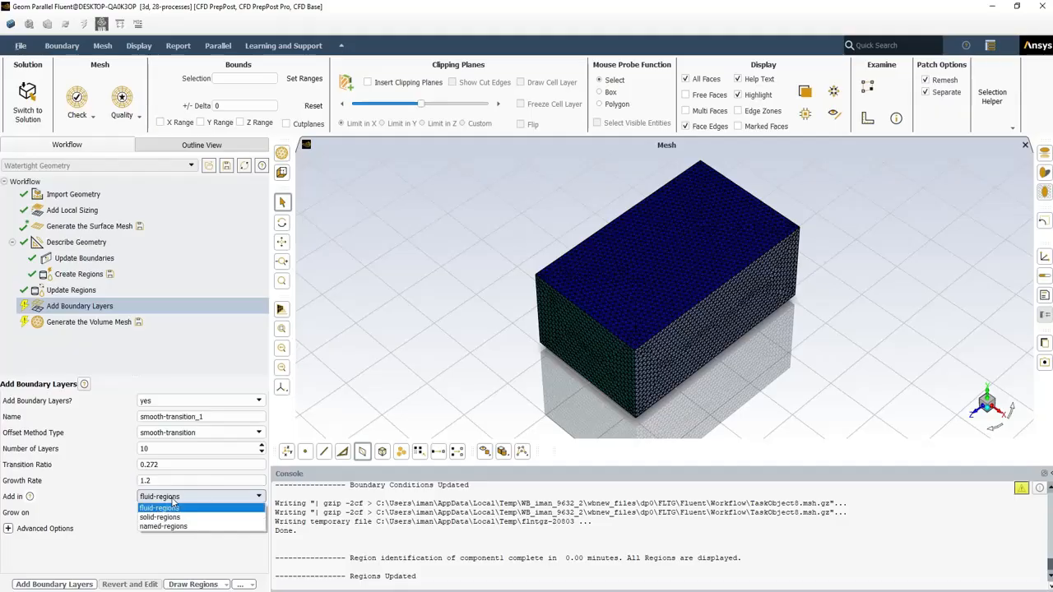
{"action": "left_click", "coordinate": [173, 502]}
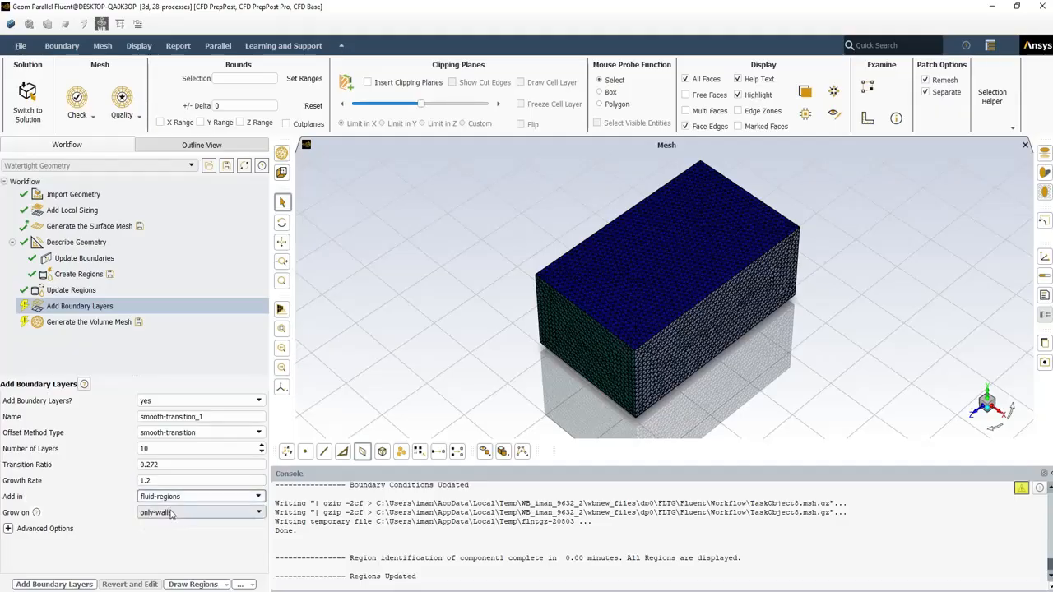
{"action": "left_click", "coordinate": [172, 513]}
{"action": "left_click", "coordinate": [166, 512]}
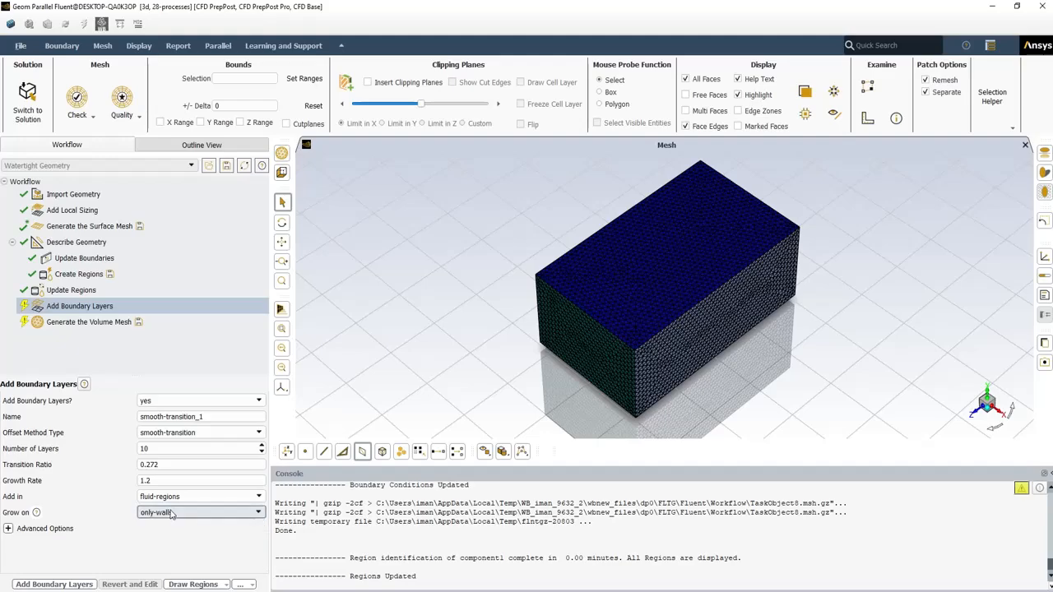
{"action": "left_click", "coordinate": [57, 584]}
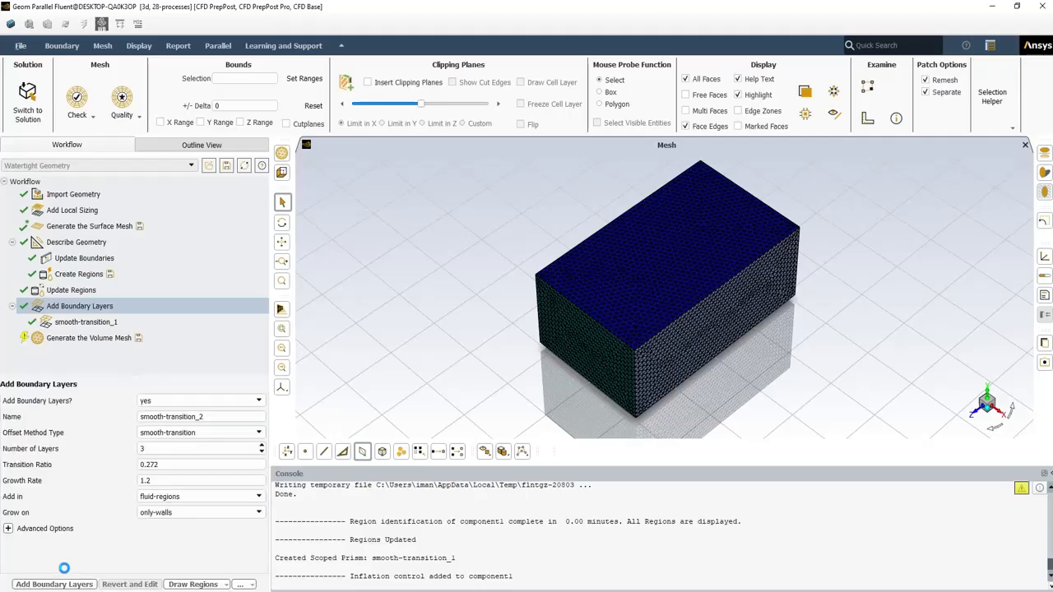
{"action": "left_click", "coordinate": [83, 321]}
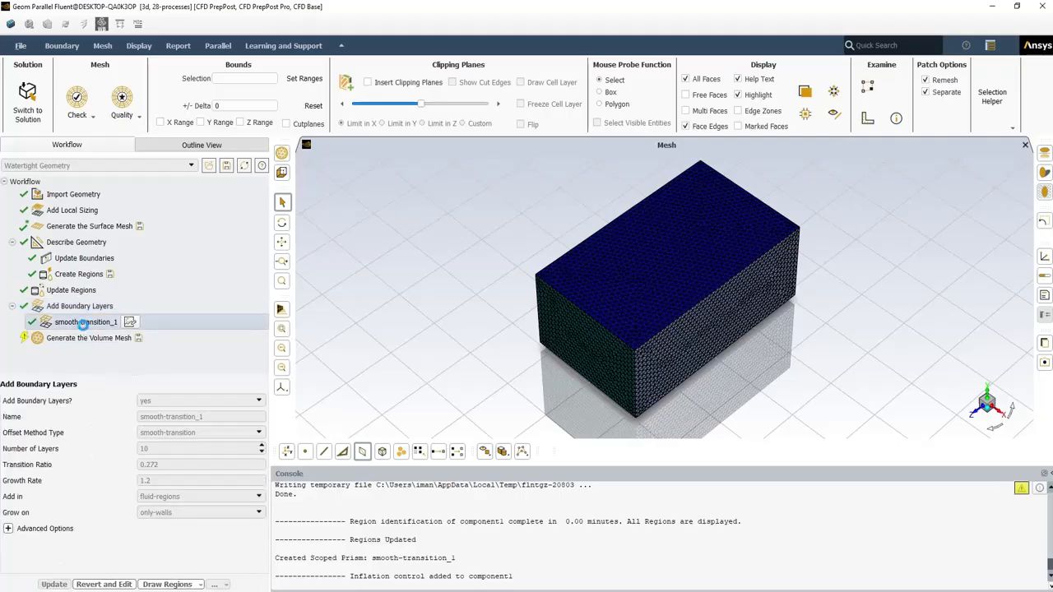
{"action": "left_click", "coordinate": [80, 337]}
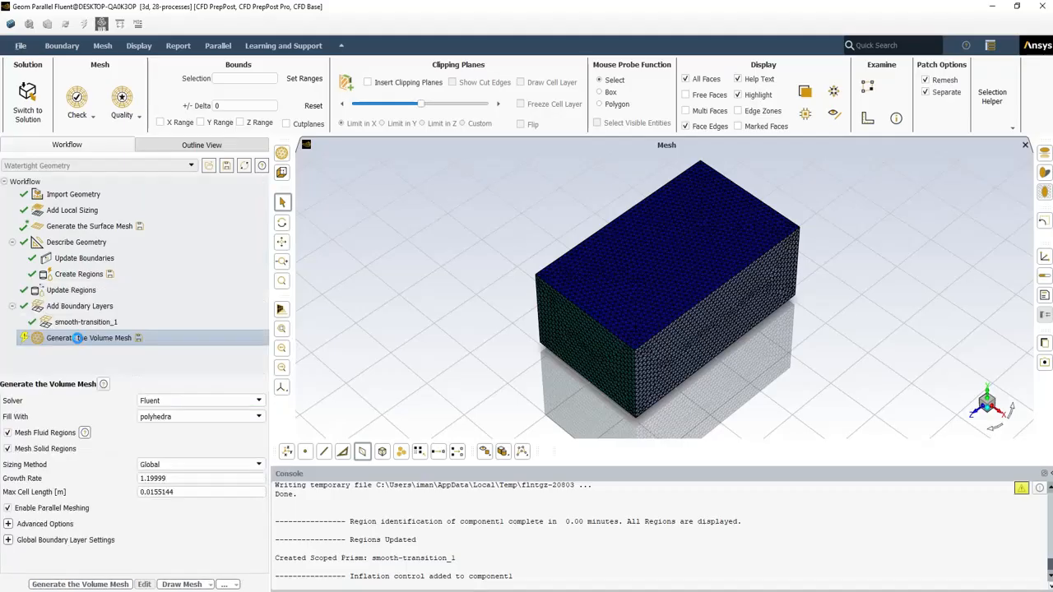
Generate the polyhedral volume mesh, hide the shadow and ground plane, and view along X
{"action": "left_click", "coordinate": [68, 586]}
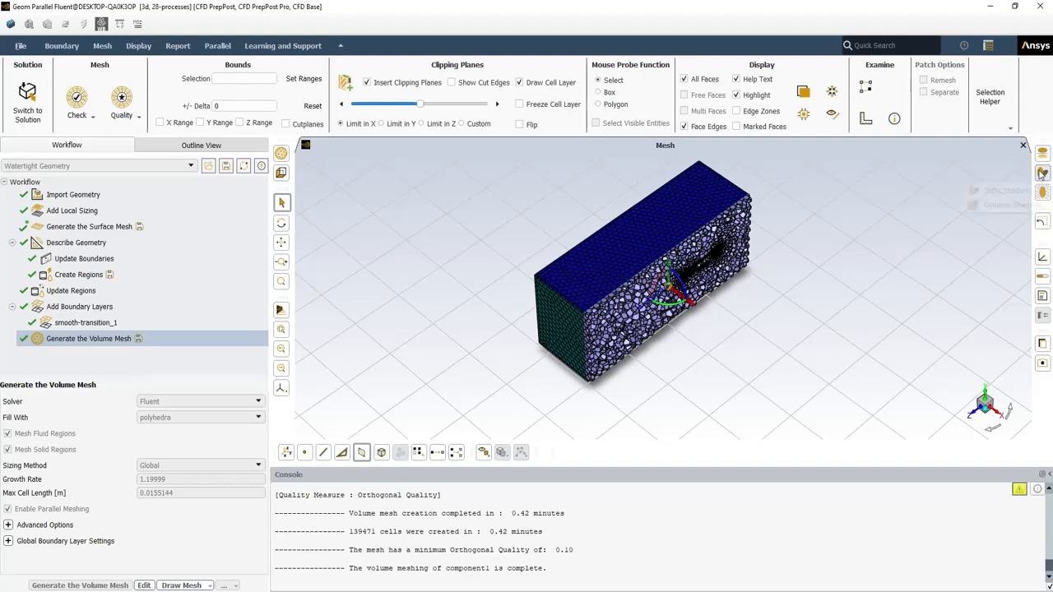
{"action": "left_click", "coordinate": [1043, 197]}
{"action": "left_click", "coordinate": [1042, 197]}
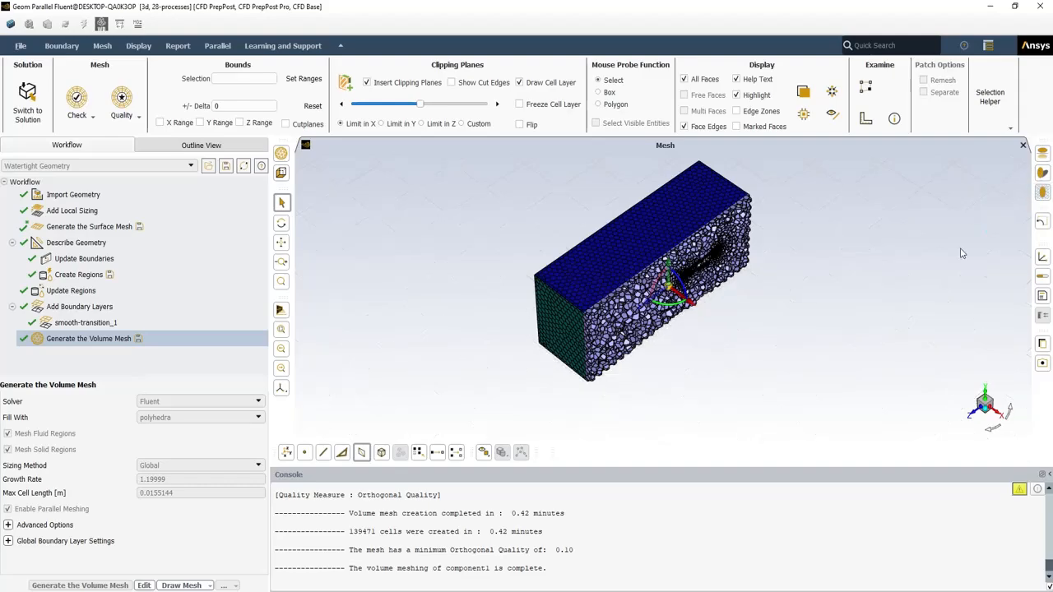
{"action": "left_click", "coordinate": [999, 413]}
{"action": "scroll", "coordinate": [683, 303], "scroll_direction": "up", "scroll_amount": 5}
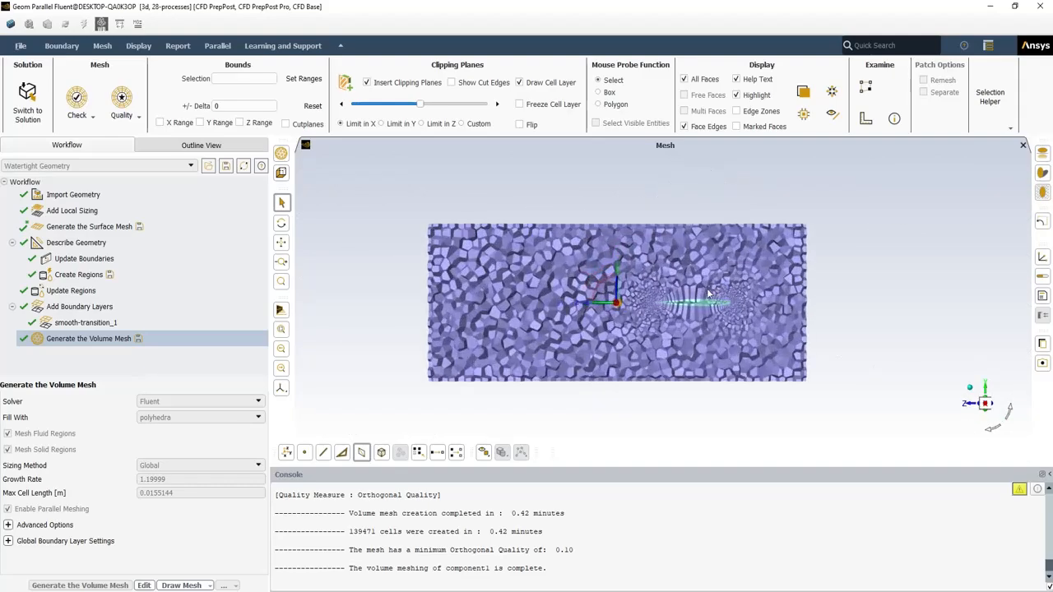
{"action": "scroll", "coordinate": [683, 305], "scroll_direction": "up", "scroll_amount": 3}
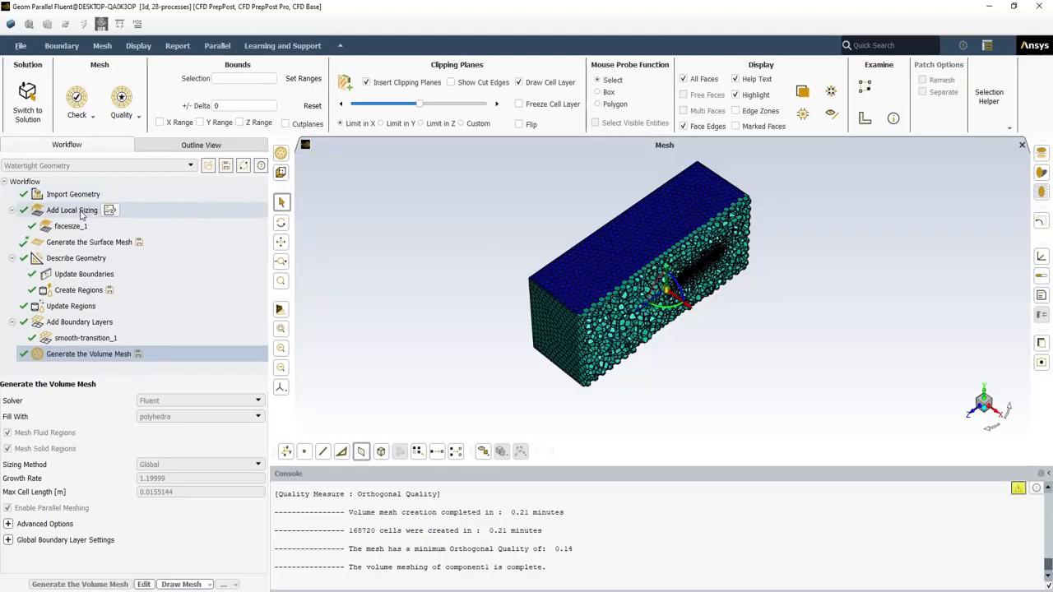
Inspect facesize_1, zoom into the blade's layers along X, and reopen smooth-transition_1
{"action": "left_click", "coordinate": [73, 225]}
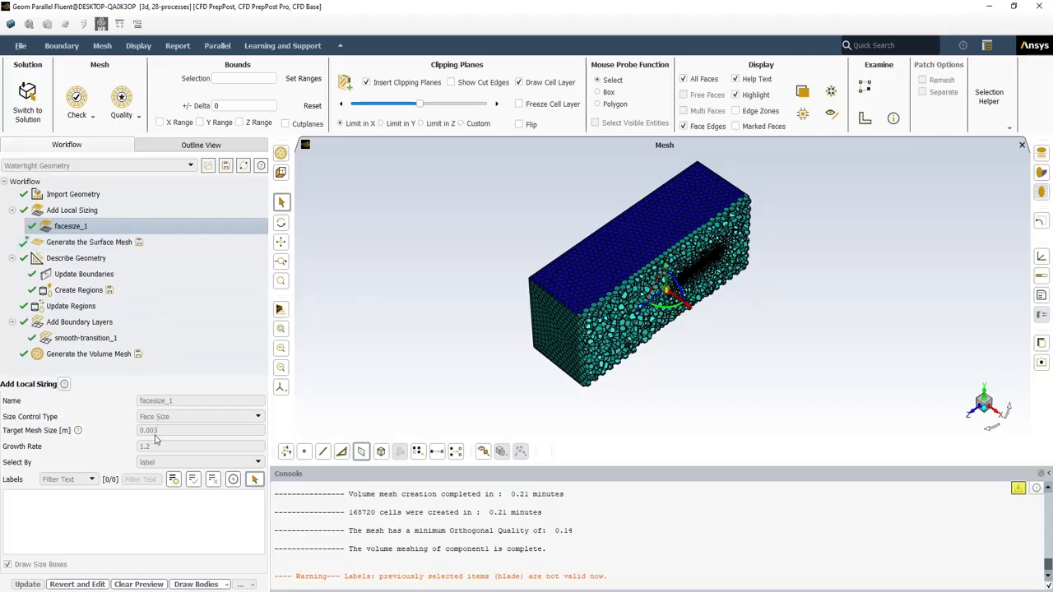
{"action": "left_click", "coordinate": [995, 411]}
{"action": "scroll", "coordinate": [709, 306], "scroll_direction": "up", "scroll_amount": 6}
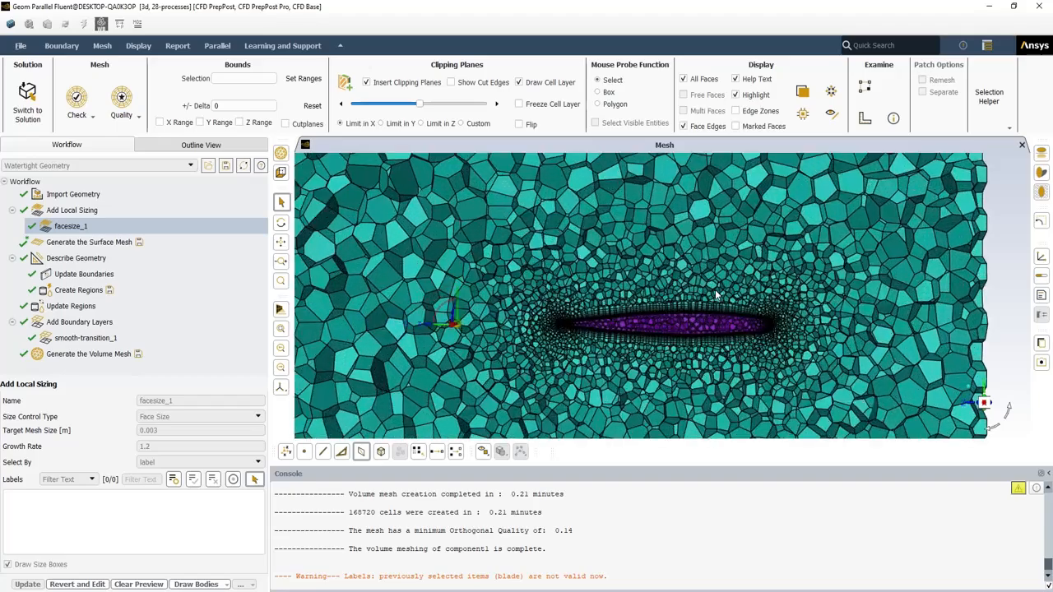
{"action": "scroll", "coordinate": [601, 323], "scroll_direction": "up", "scroll_amount": 3}
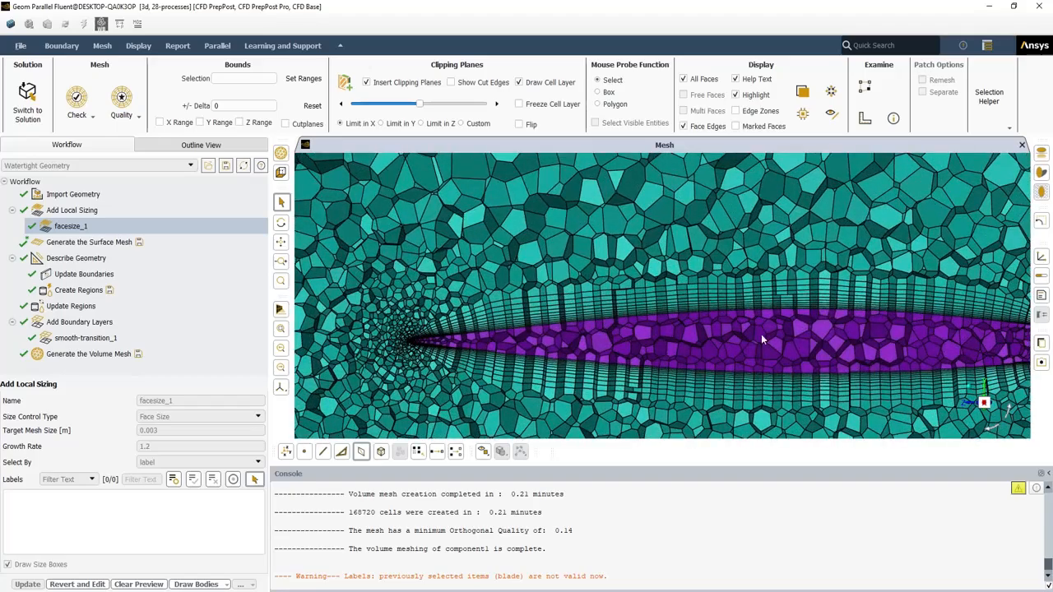
{"action": "scroll", "coordinate": [790, 326], "scroll_direction": "up", "scroll_amount": 4}
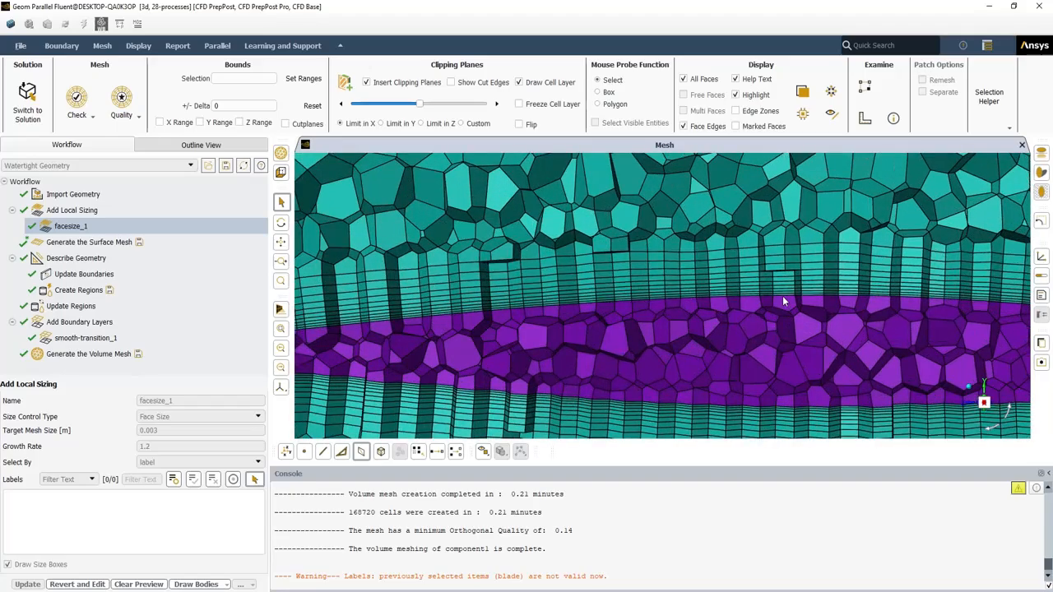
{"action": "scroll", "coordinate": [783, 302], "scroll_direction": "up", "scroll_amount": 2}
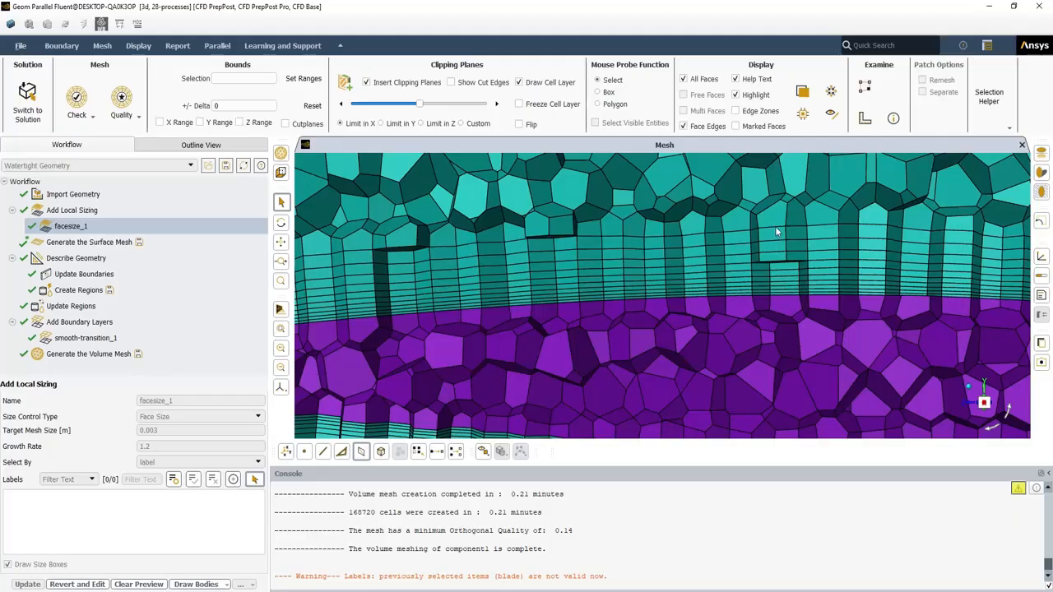
{"action": "left_click", "coordinate": [97, 338]}
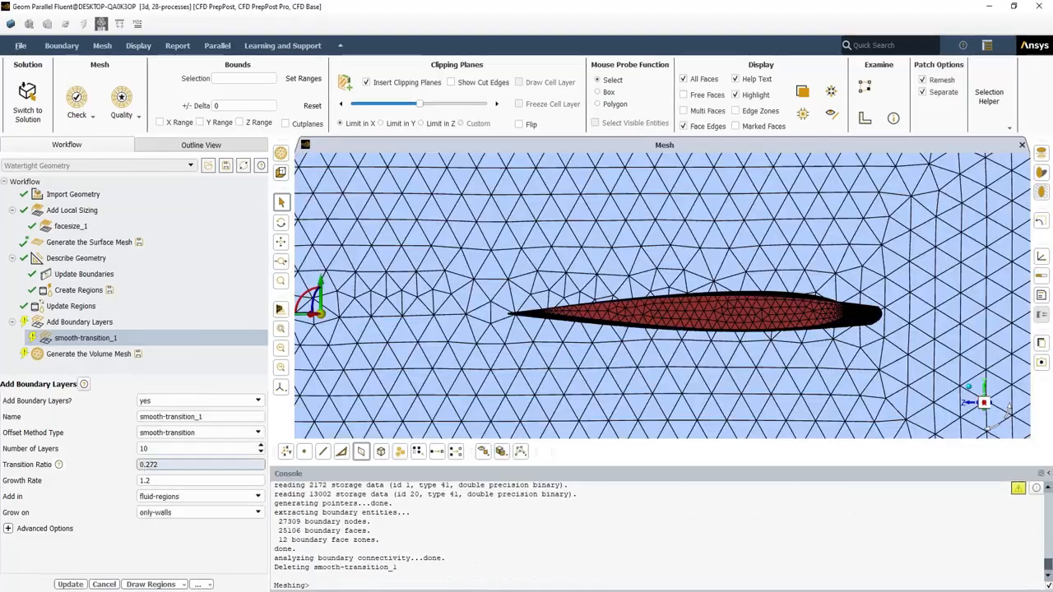
Enter a transition ratio of 0.9, update the boundary layers, and generate the volume mesh
{"action": "left_click_drag", "start_coordinate": [163, 466], "coordinate": [136, 472]}
{"action": "type", "text": "0.9"}
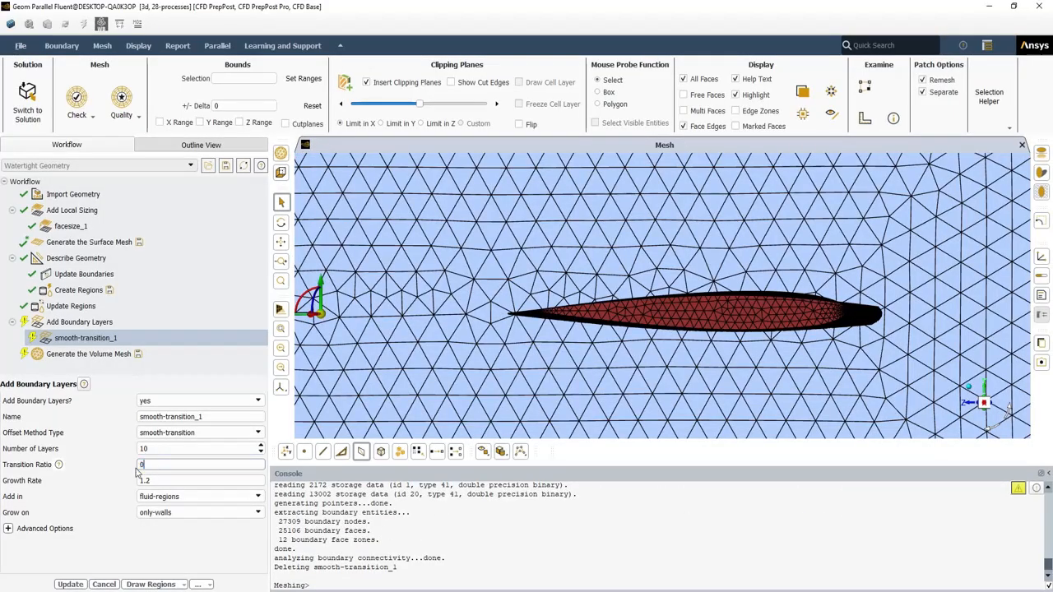
{"action": "left_click", "coordinate": [70, 584]}
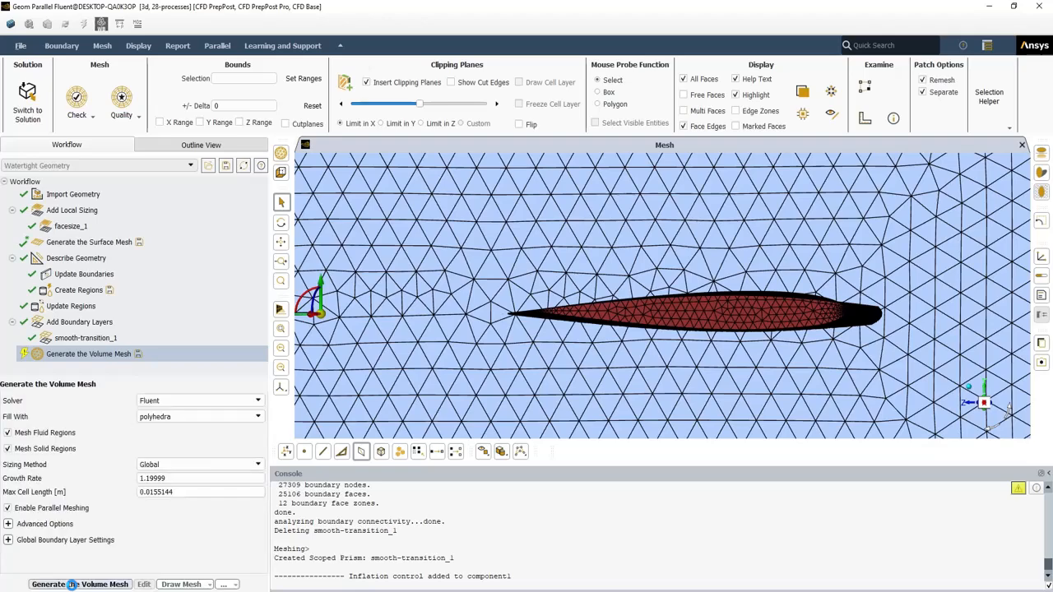
{"action": "left_click", "coordinate": [72, 588]}
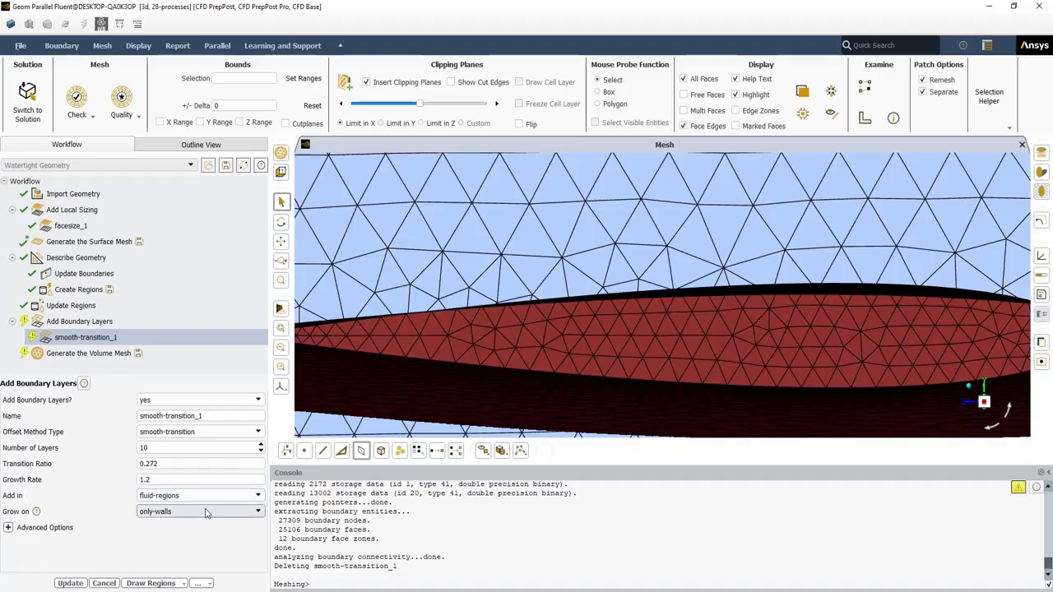
Add the boundary layers only in the named region dead0 and apply the update
{"action": "left_click", "coordinate": [205, 512]}
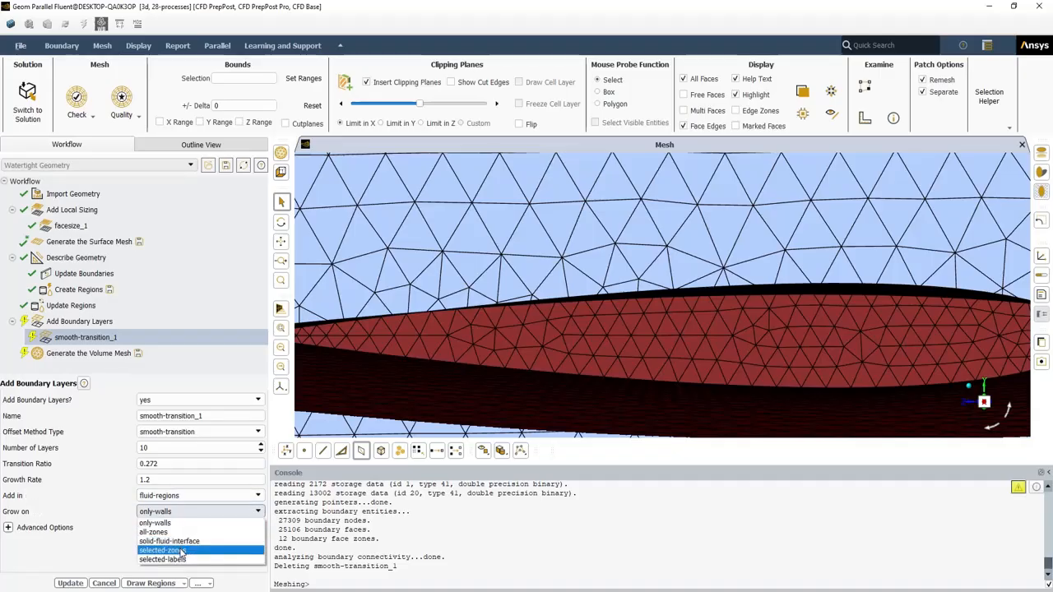
{"action": "left_click", "coordinate": [198, 495]}
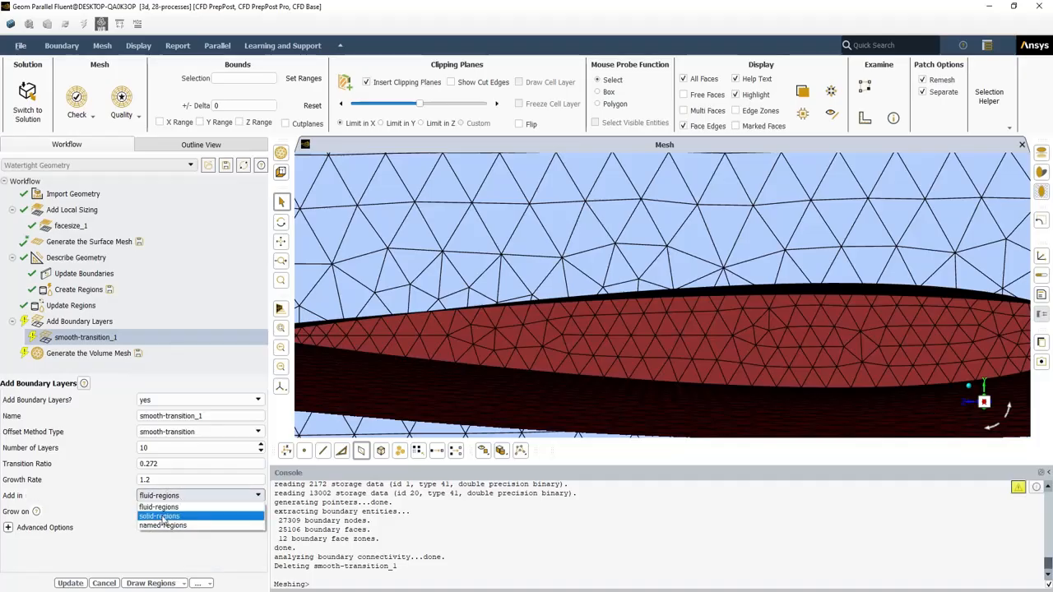
{"action": "left_click", "coordinate": [163, 517]}
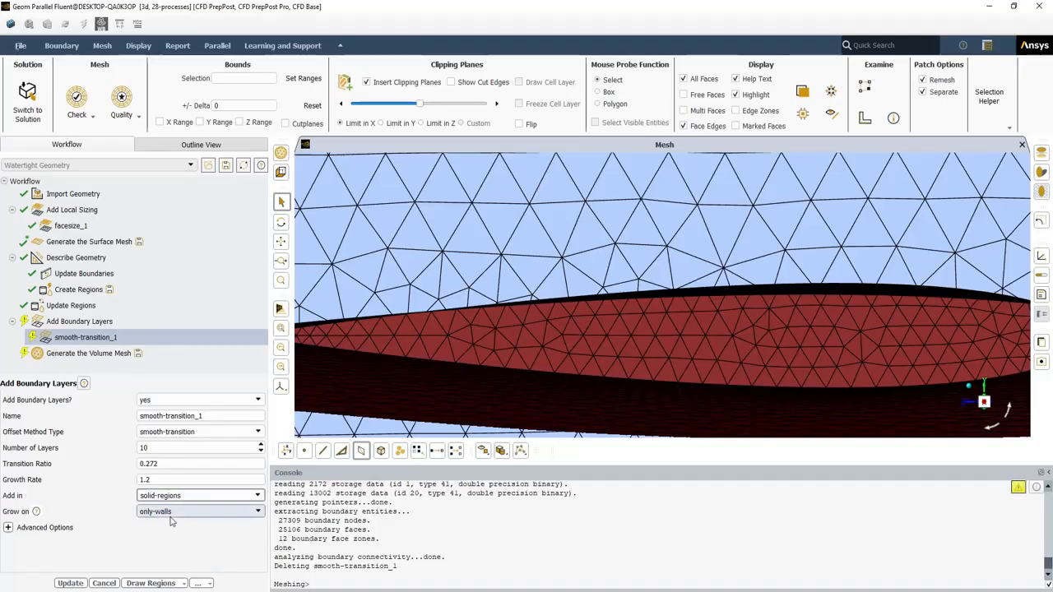
{"action": "left_click", "coordinate": [169, 496]}
{"action": "left_click", "coordinate": [152, 527]}
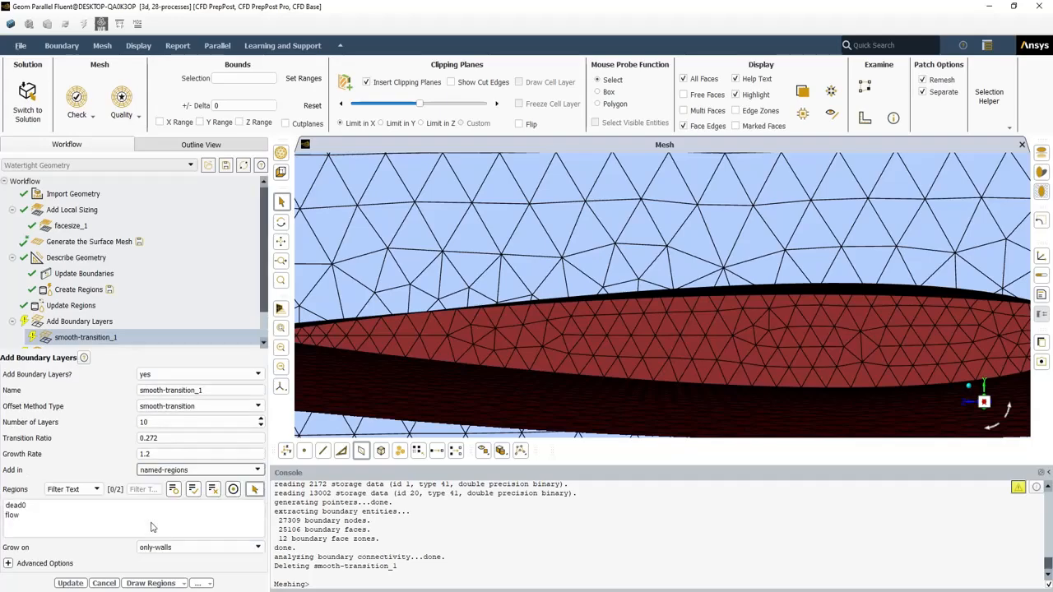
{"action": "left_click", "coordinate": [16, 506]}
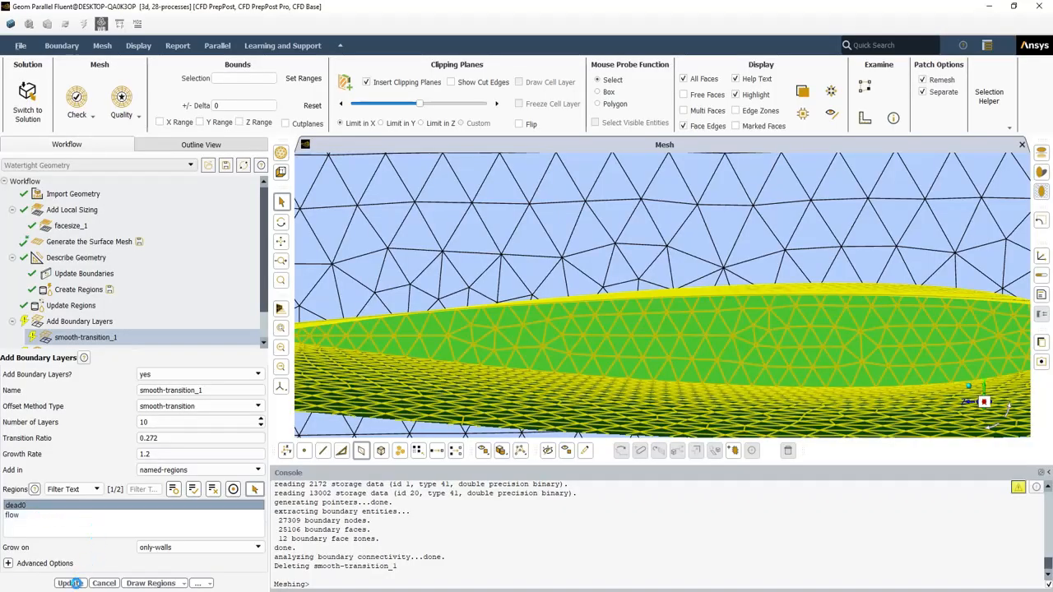
{"action": "left_click", "coordinate": [71, 583]}
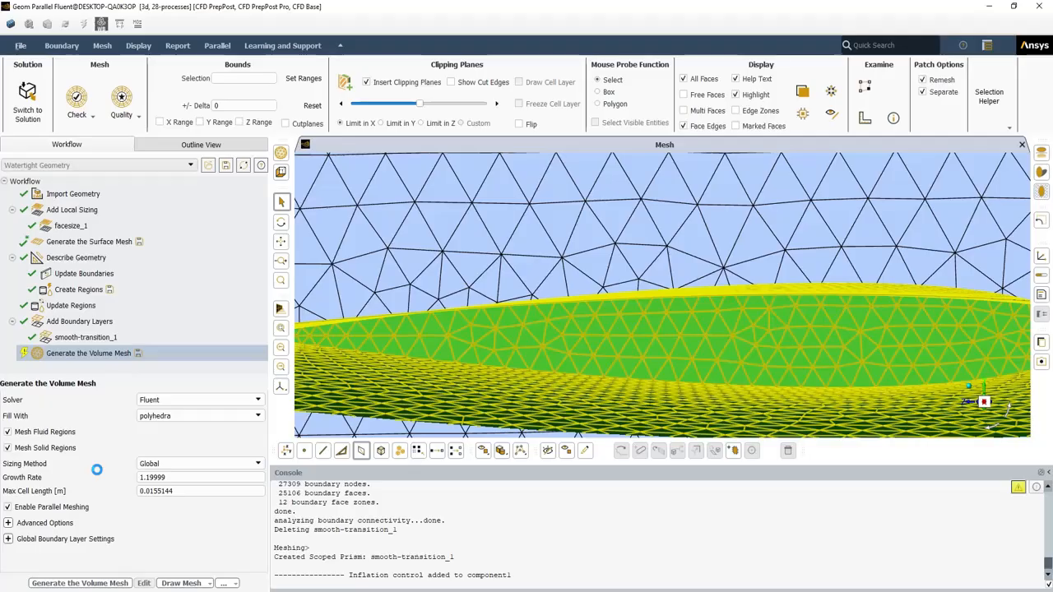
Generate the 160083-cell volume mesh and reopen the smooth-transition_1 settings
{"action": "left_click", "coordinate": [88, 583]}
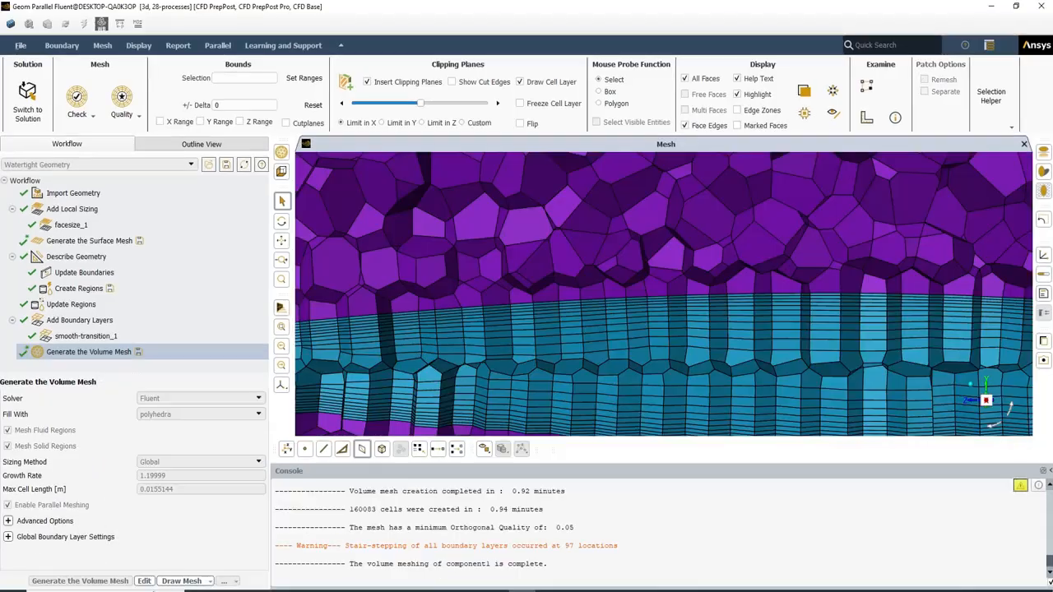
{"action": "scroll", "coordinate": [513, 260], "scroll_direction": "down", "scroll_amount": 5}
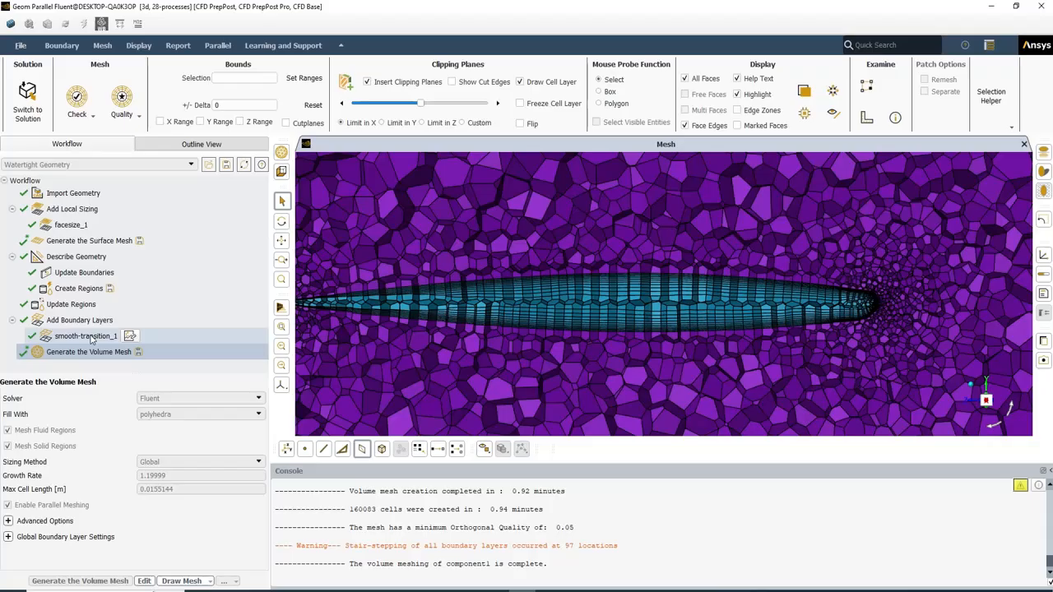
{"action": "left_click", "coordinate": [93, 337]}
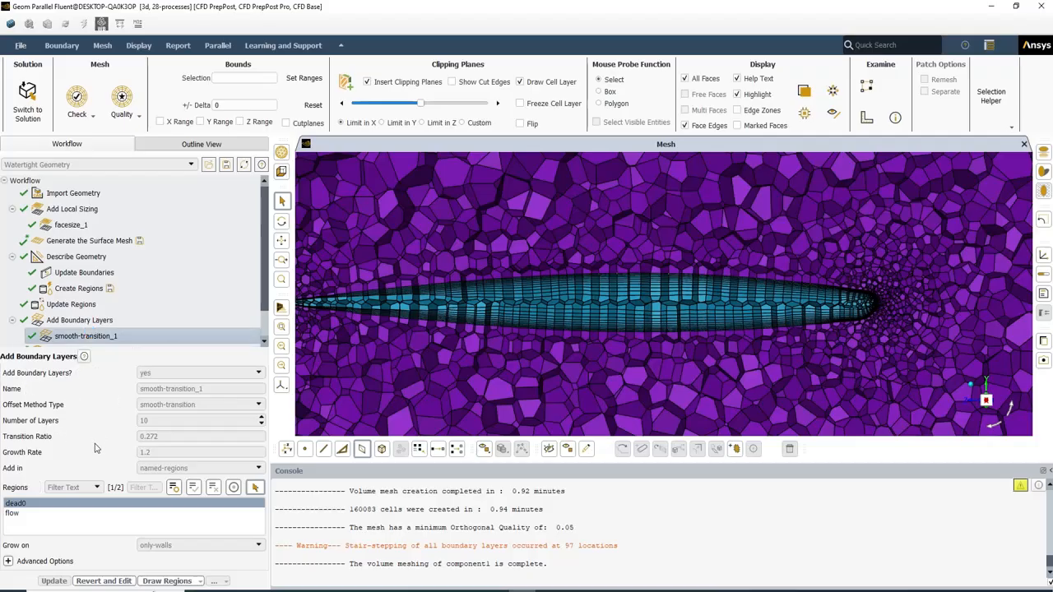
Revert the mesh and set the layers to be added in fluid-regions
{"action": "left_click", "coordinate": [117, 584]}
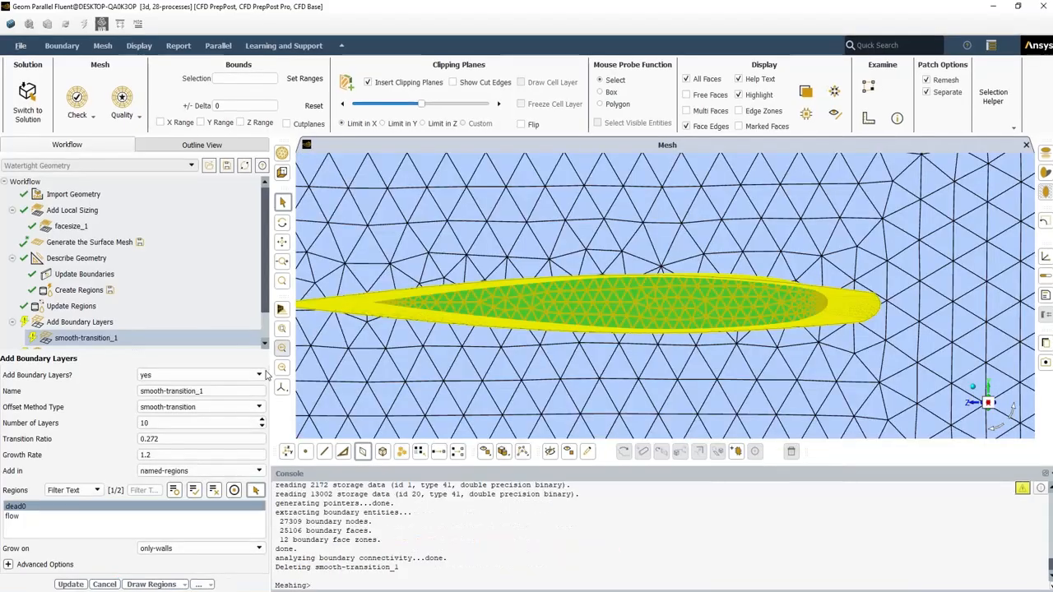
{"action": "left_click", "coordinate": [233, 471]}
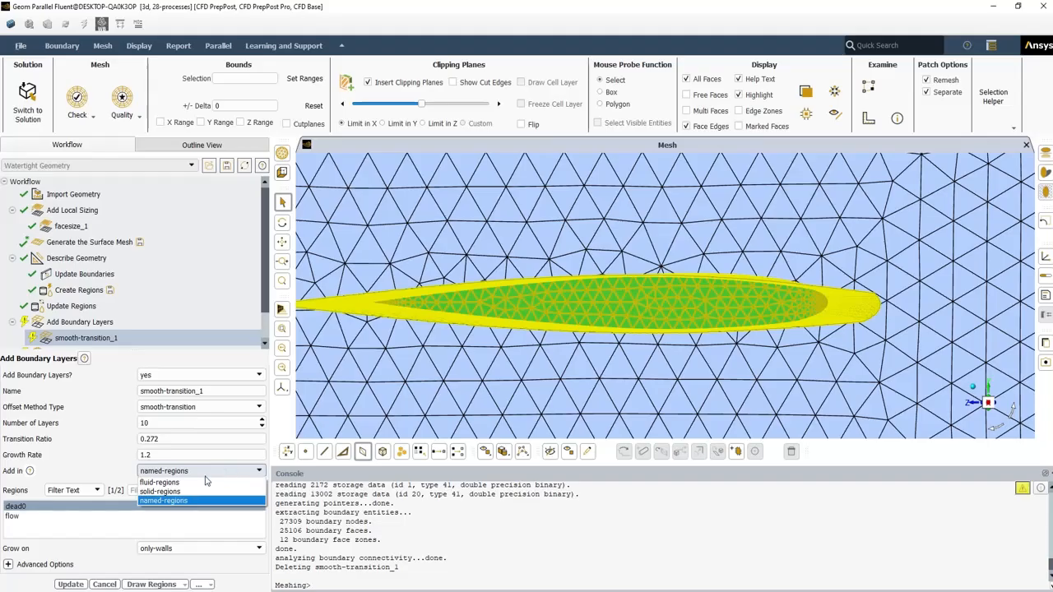
{"action": "left_click", "coordinate": [199, 481]}
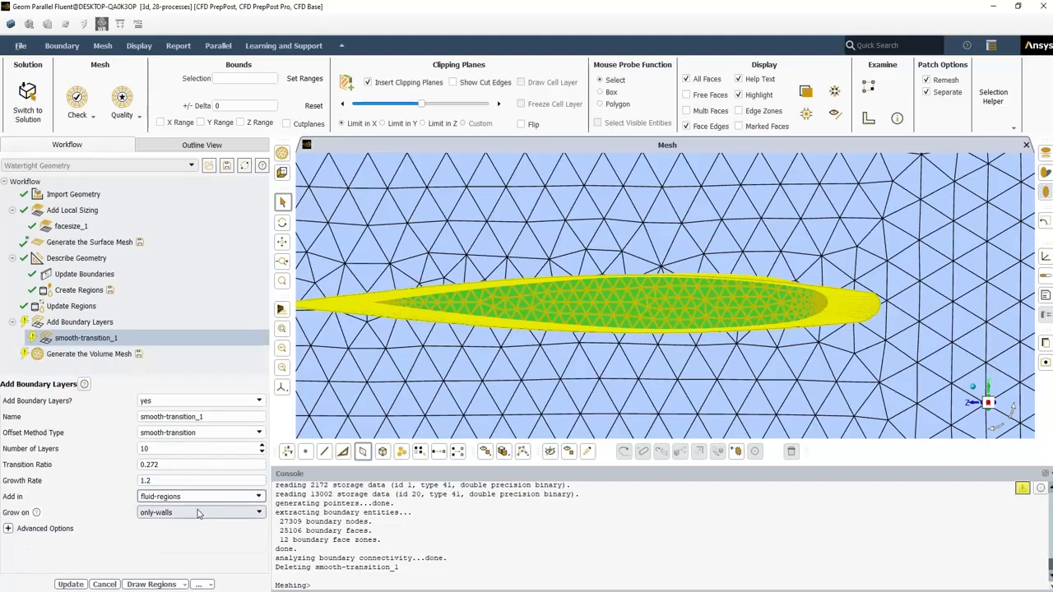
Make the layers grow on selected-labels with only the inlet label chosen
{"action": "left_click", "coordinate": [198, 512]}
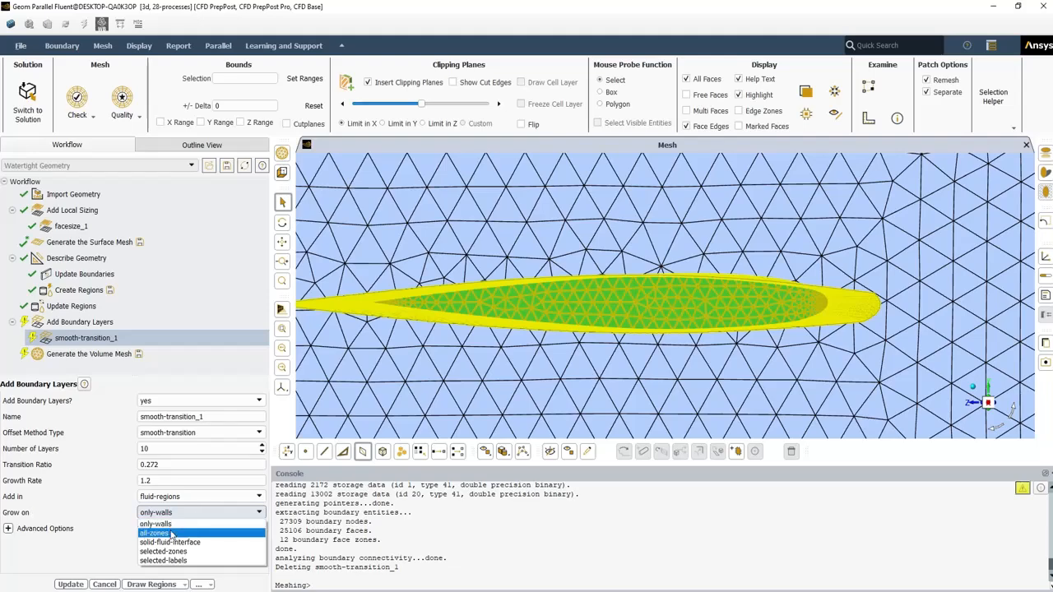
{"action": "left_click", "coordinate": [171, 534]}
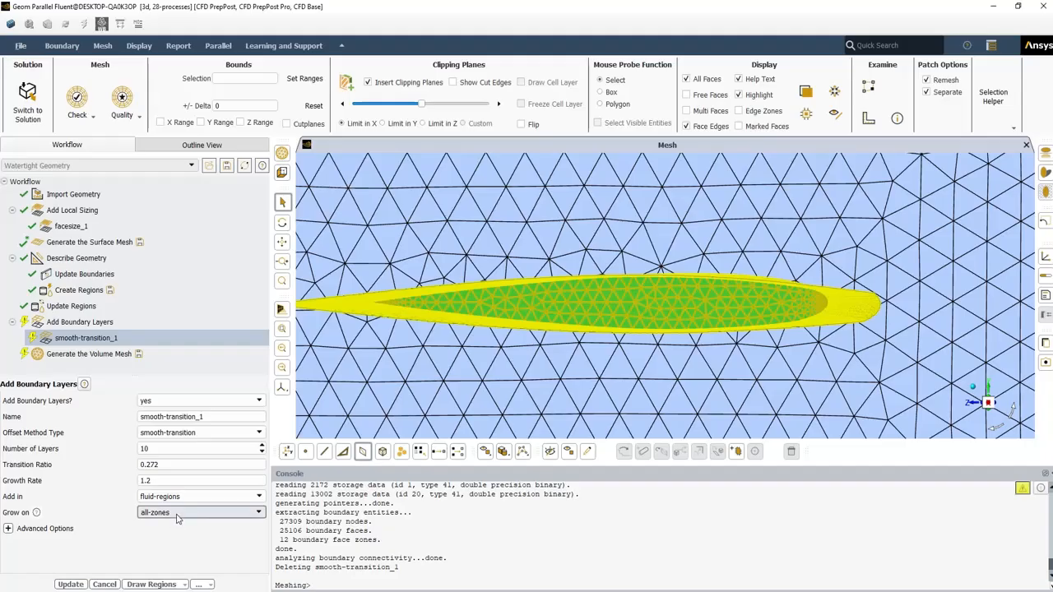
{"action": "left_click", "coordinate": [178, 514]}
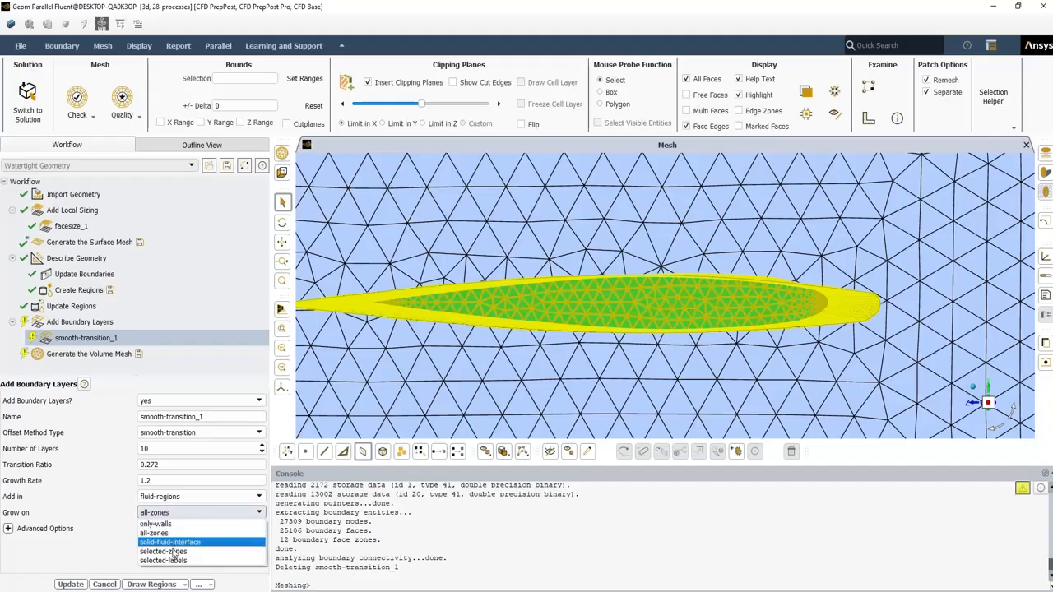
{"action": "left_click", "coordinate": [174, 551]}
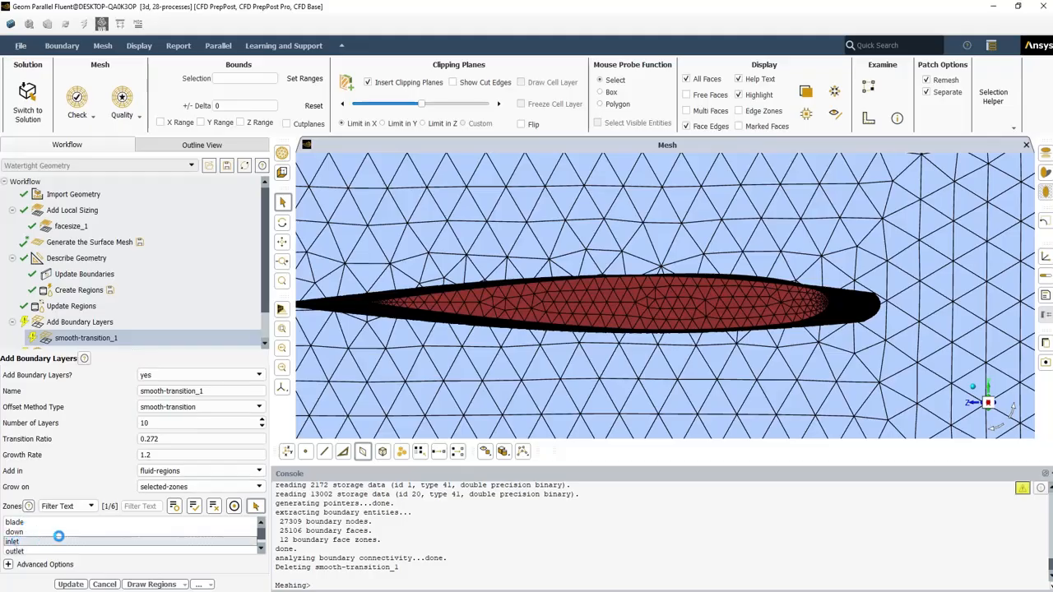
{"action": "left_click", "coordinate": [13, 542]}
{"action": "left_click", "coordinate": [176, 489]}
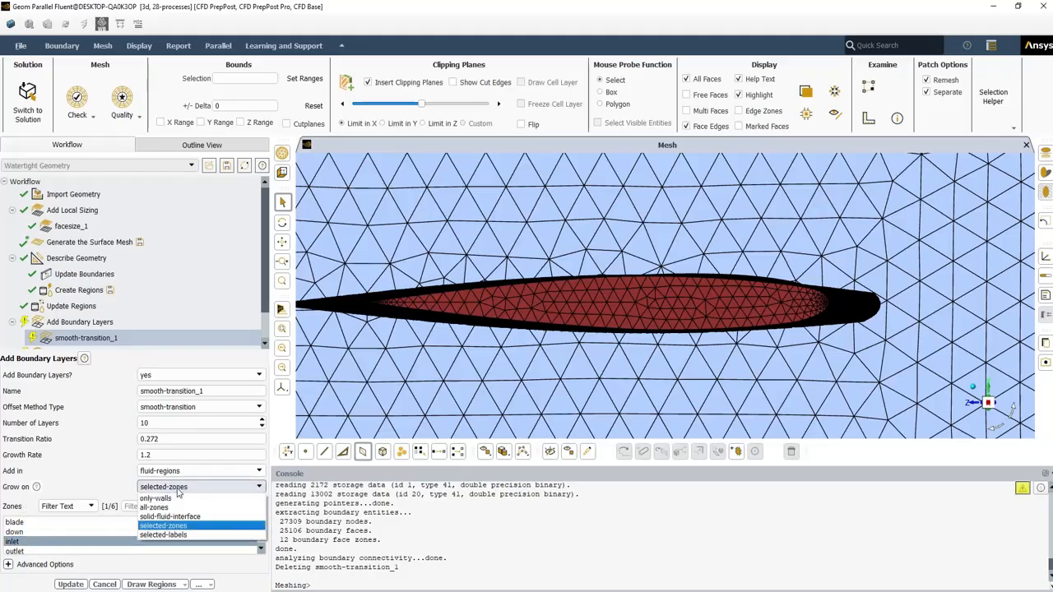
{"action": "left_click", "coordinate": [176, 535]}
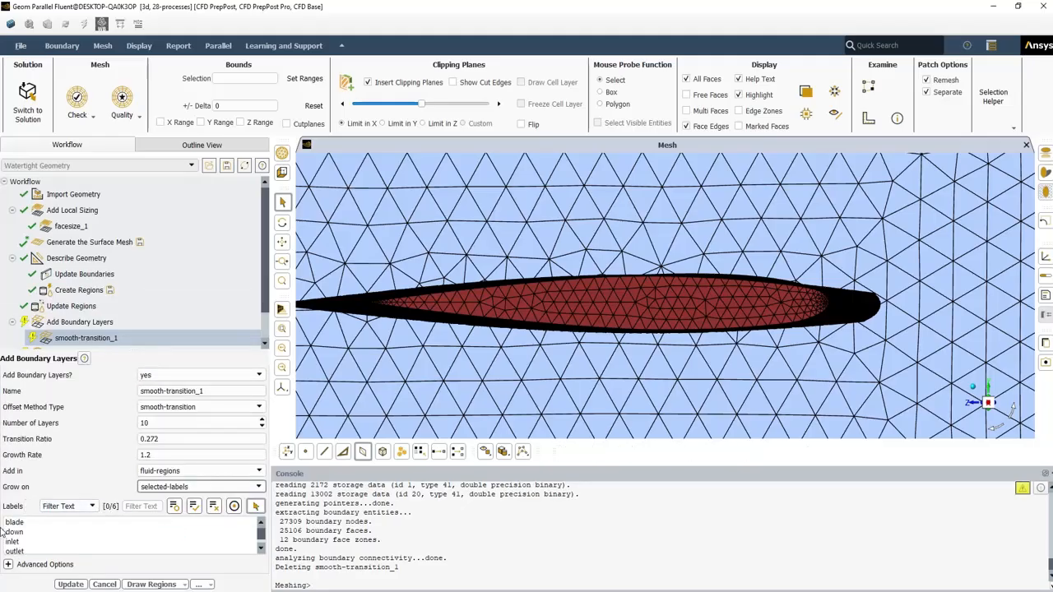
{"action": "left_click", "coordinate": [26, 541]}
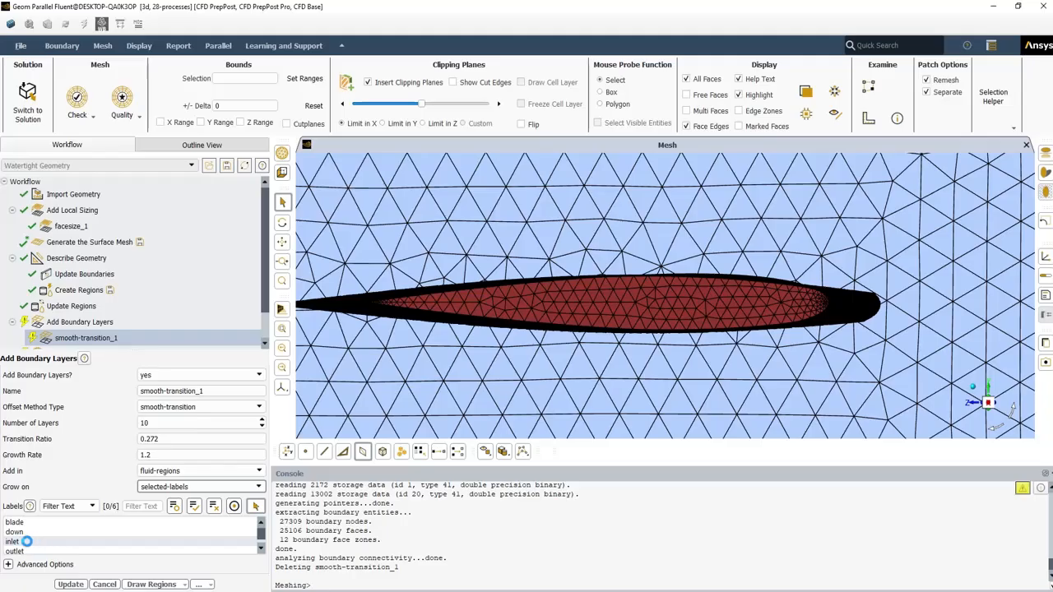
{"action": "scroll", "coordinate": [48, 536], "scroll_direction": "down", "scroll_amount": 1}
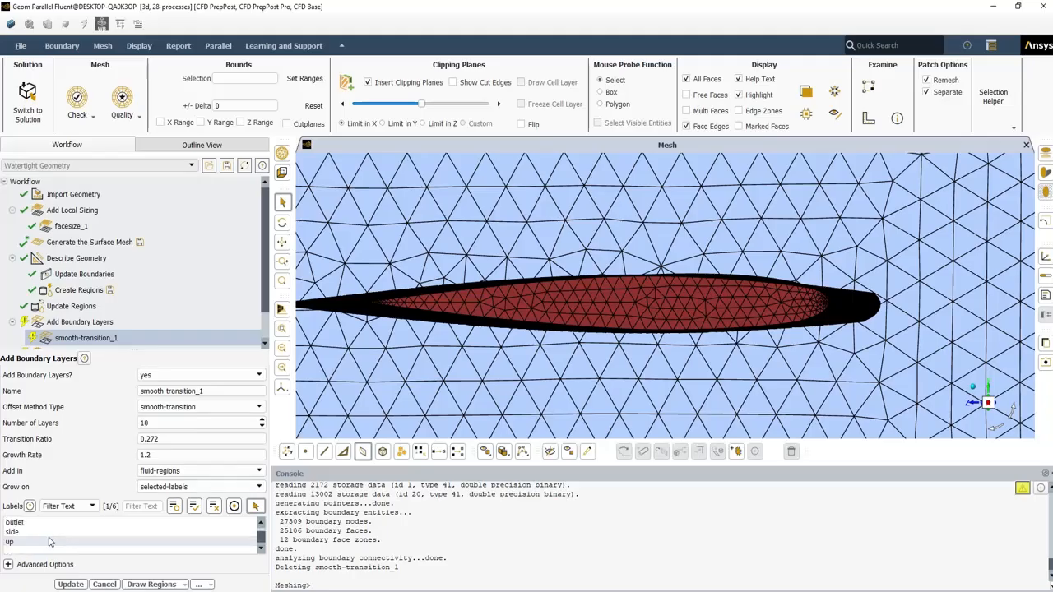
Update the boundary layers and inspect the 97169-cell regenerated mesh from above
{"action": "left_click", "coordinate": [71, 584]}
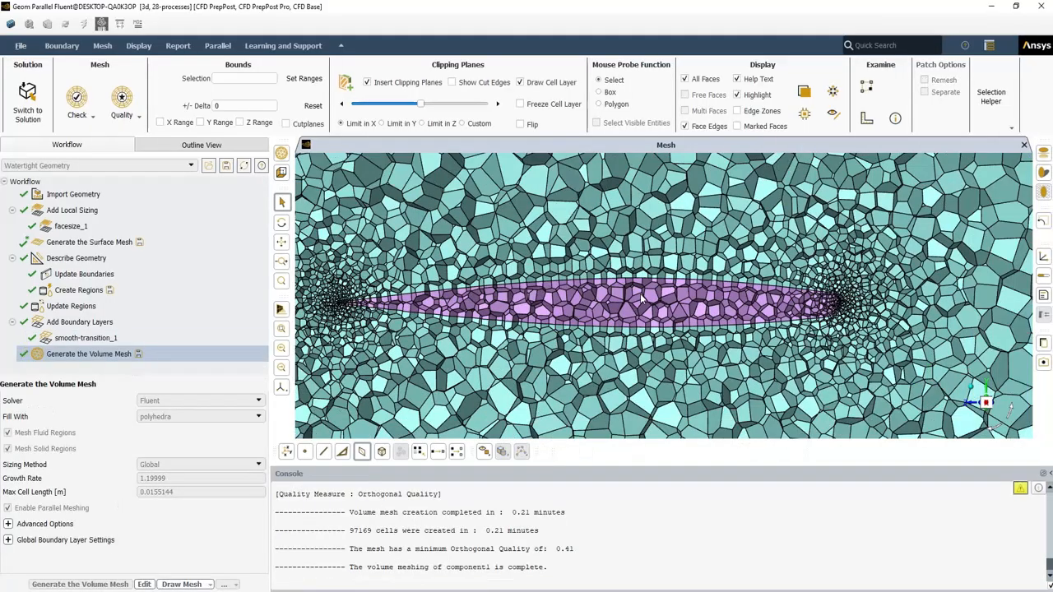
{"action": "scroll", "coordinate": [640, 300], "scroll_direction": "down", "scroll_amount": 3}
{"action": "scroll", "coordinate": [641, 301], "scroll_direction": "down", "scroll_amount": 5}
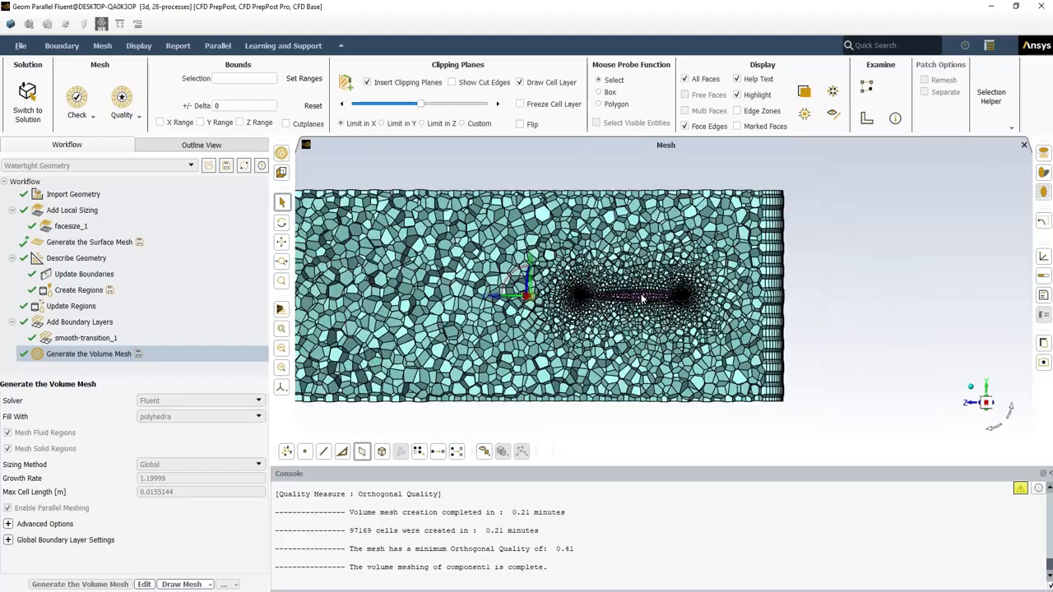
{"action": "left_click_drag", "start_coordinate": [633, 309], "coordinate": [709, 307]}
{"action": "scroll", "coordinate": [709, 307], "scroll_direction": "up", "scroll_amount": 3}
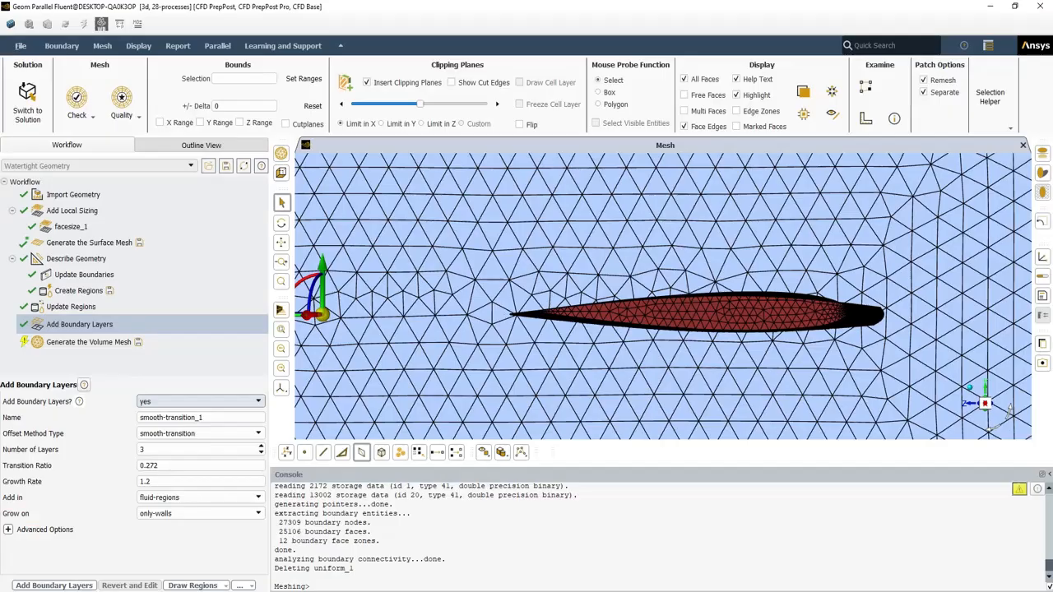
Create uniform_1 boundary layers with uniform offset and 10 layers, then open its settings
{"action": "left_click", "coordinate": [257, 433]}
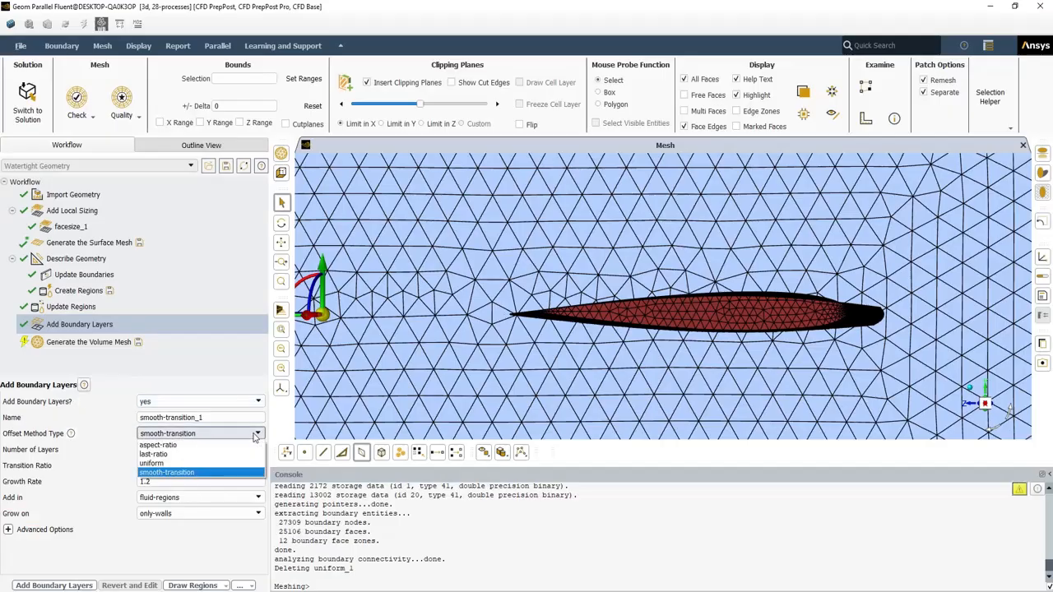
{"action": "left_click", "coordinate": [168, 464]}
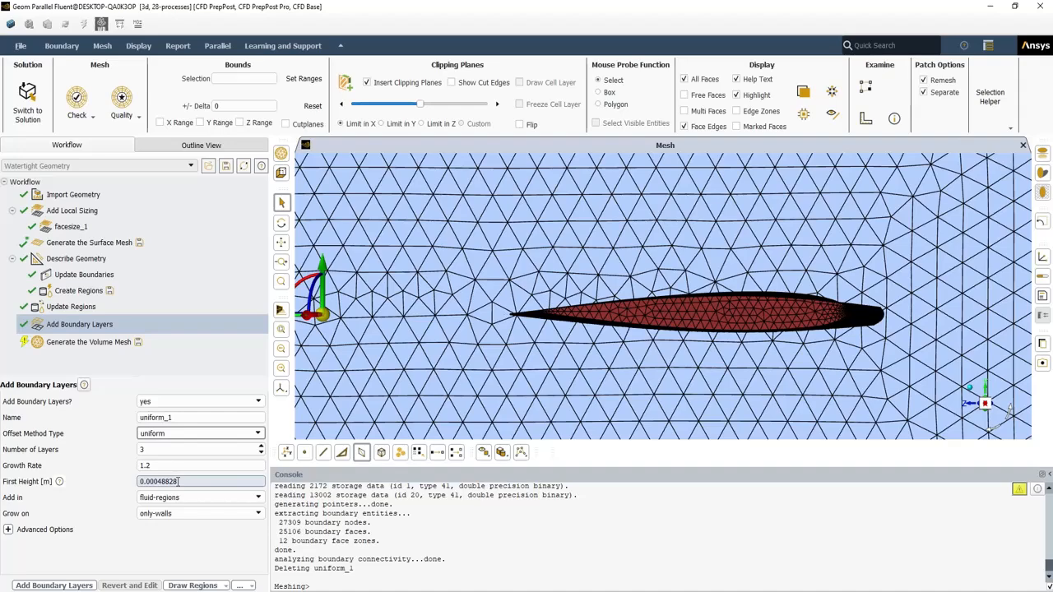
{"action": "double_click", "coordinate": [143, 449]}
{"action": "type", "text": "10"}
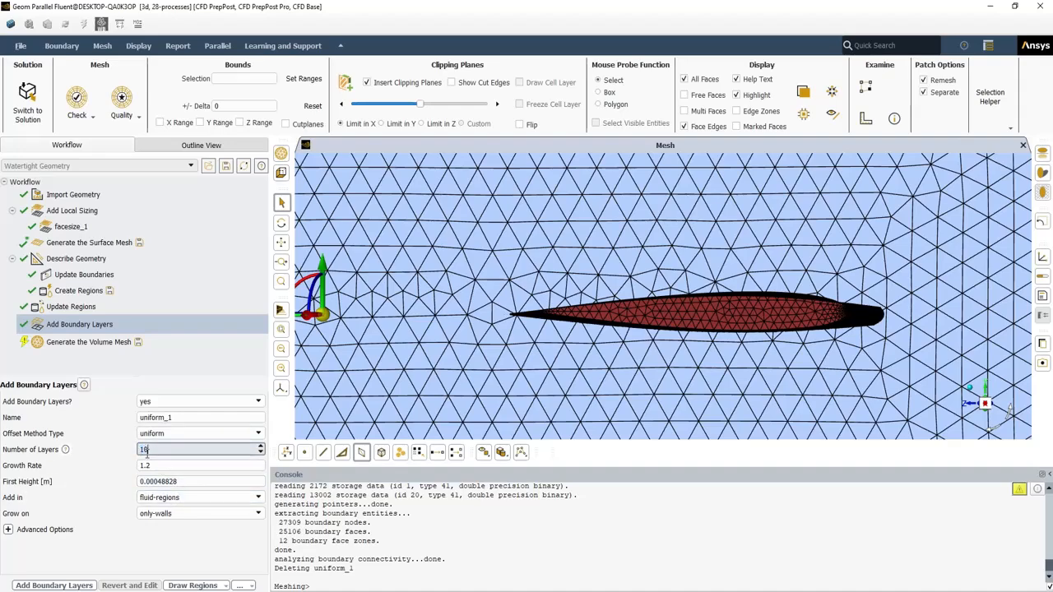
{"action": "left_click", "coordinate": [82, 585]}
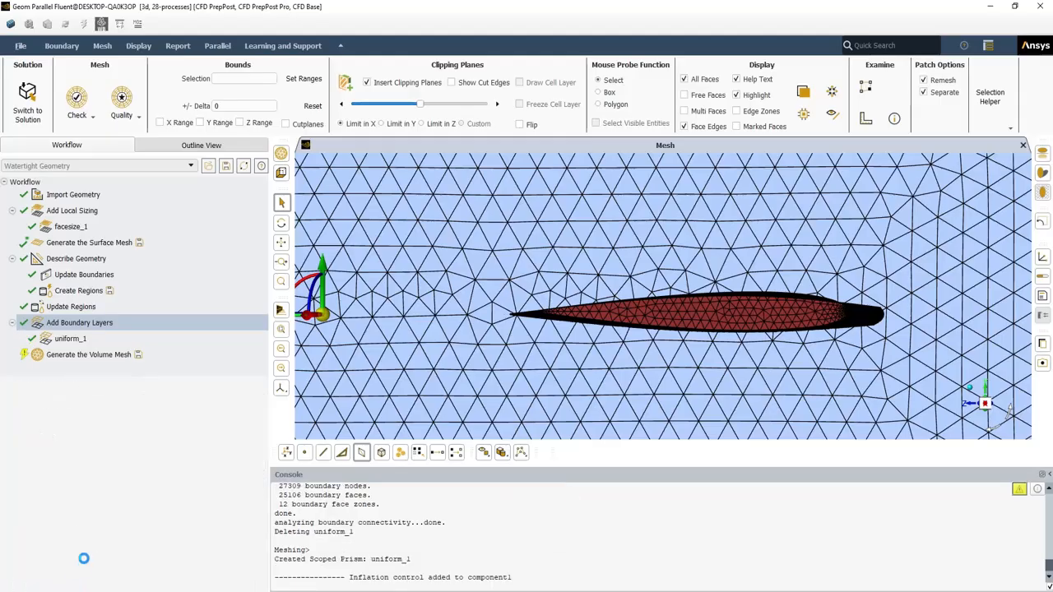
{"action": "left_click", "coordinate": [69, 340]}
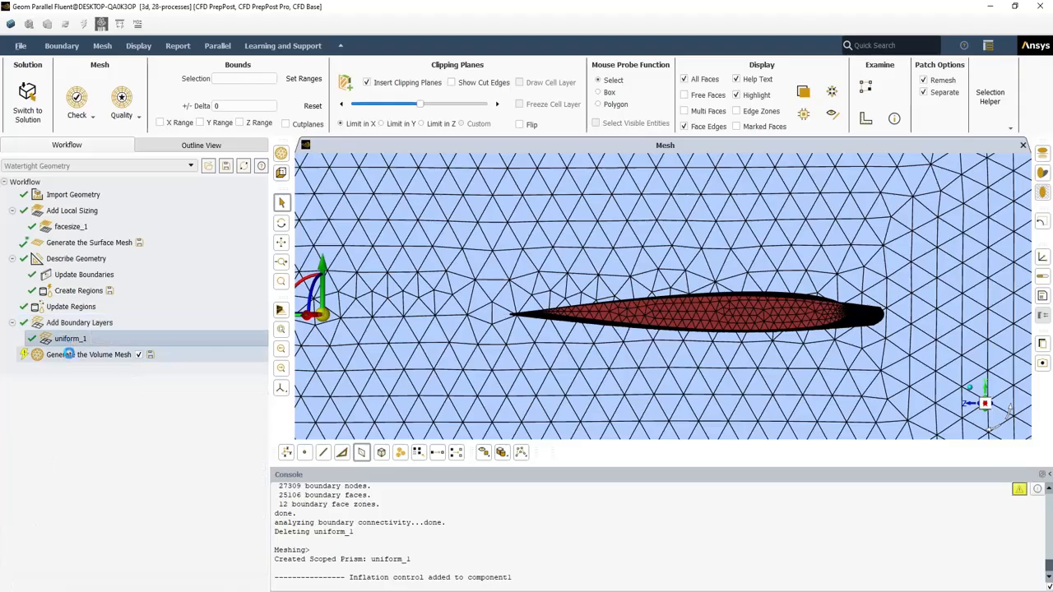
Go to the Generate the Volume Mesh task to mesh with the uniform_1 boundary layers
{"action": "left_click", "coordinate": [68, 354]}
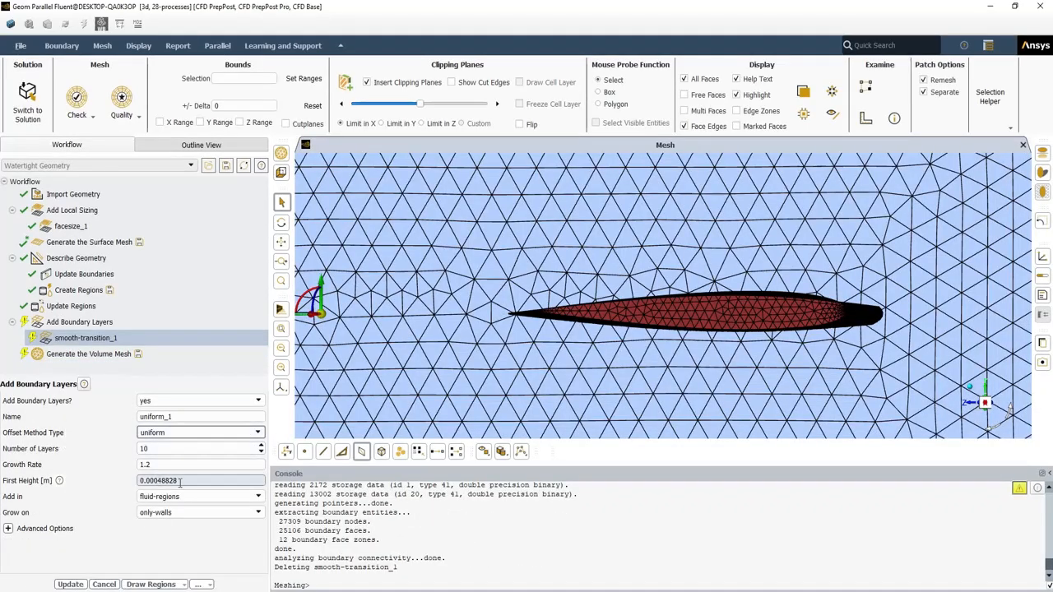
Change the uniform_1 first height to 0.00005 m and update the boundary layers
{"action": "left_click_drag", "start_coordinate": [176, 483], "coordinate": [162, 491]}
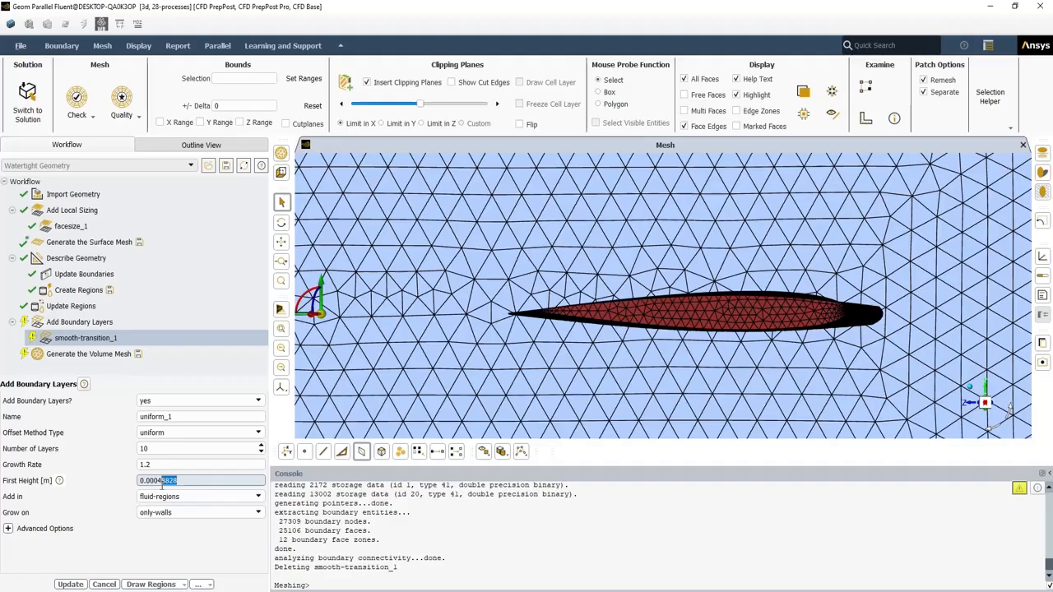
{"action": "key", "text": "BackSpace"}
{"action": "key", "text": "BackSpace"}
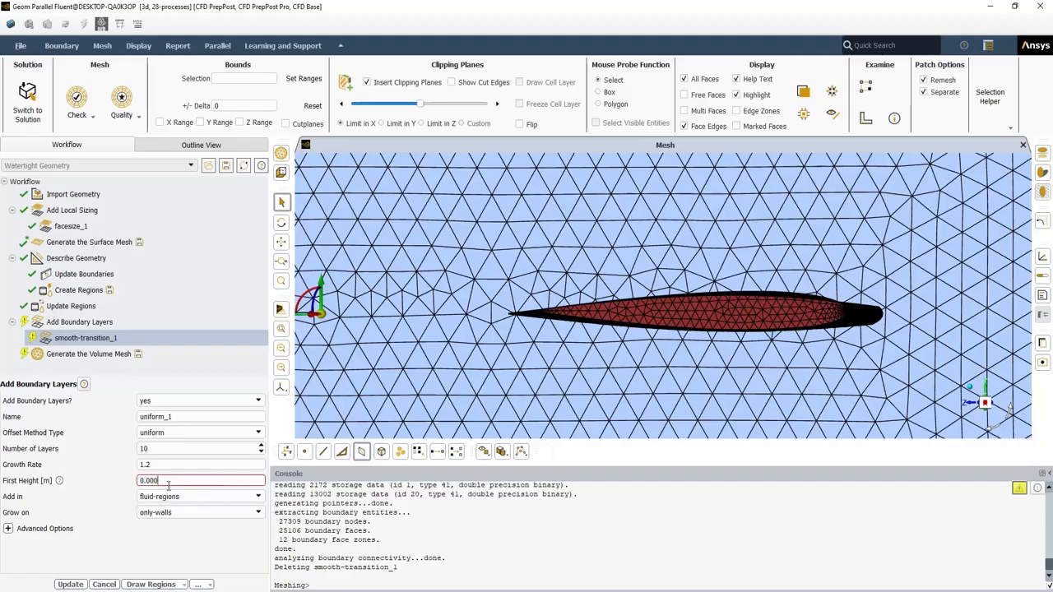
{"action": "type", "text": "05"}
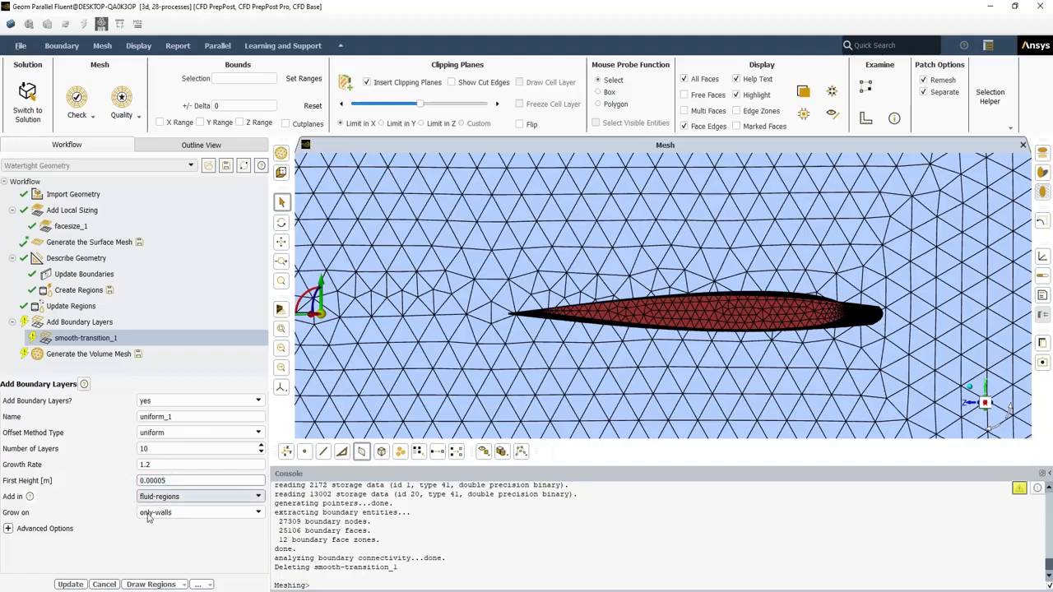
{"action": "left_click", "coordinate": [71, 584]}
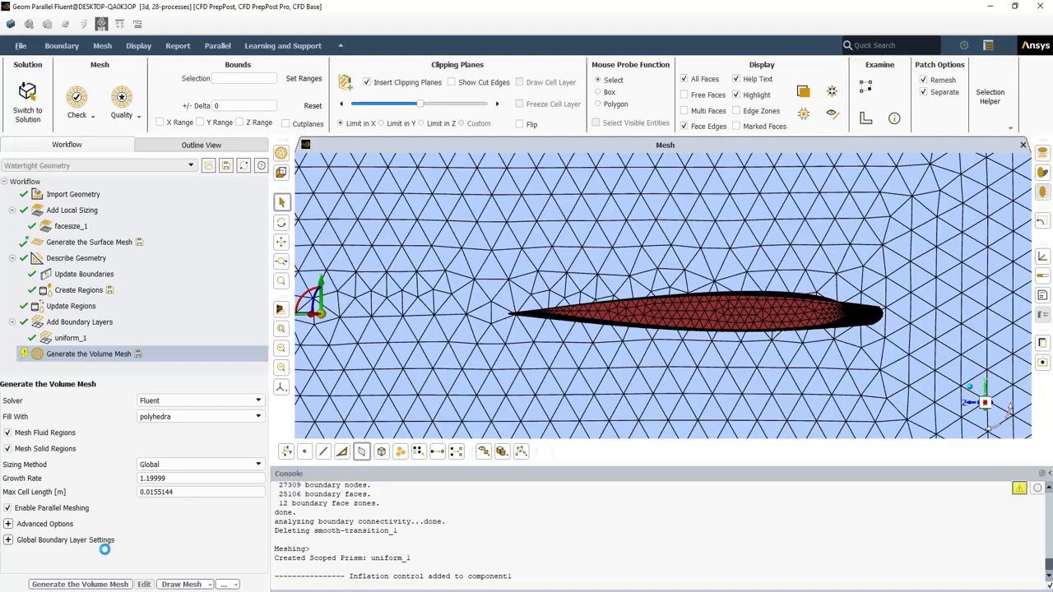
Generate the polyhedral volume mesh with uniform layers (171458 cells) and zoom to inspect it
{"action": "left_click", "coordinate": [100, 586]}
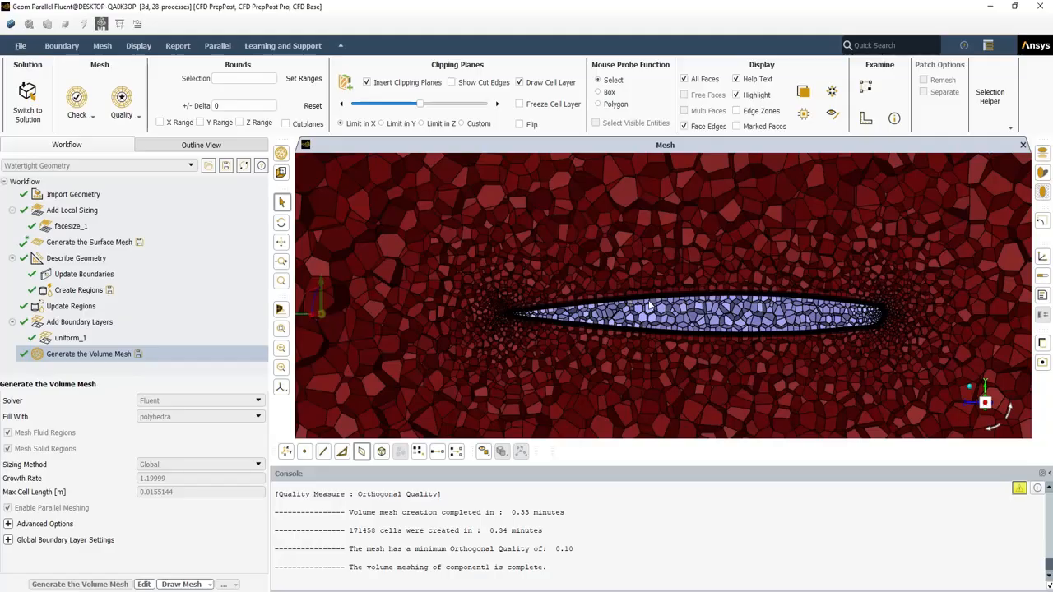
{"action": "scroll", "coordinate": [652, 305], "scroll_direction": "up", "scroll_amount": 4}
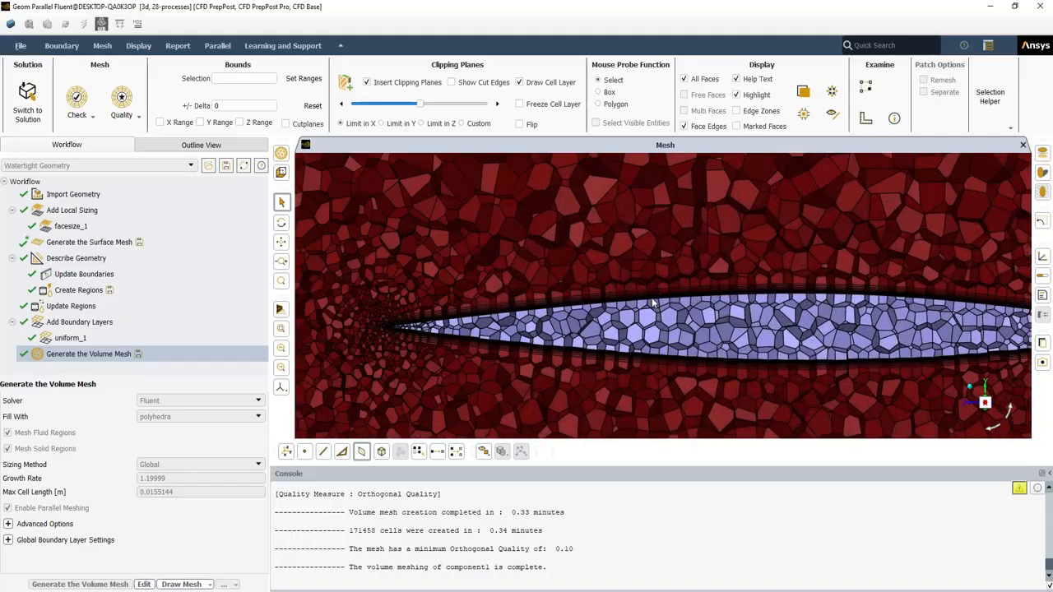
{"action": "scroll", "coordinate": [652, 304], "scroll_direction": "down", "scroll_amount": 3}
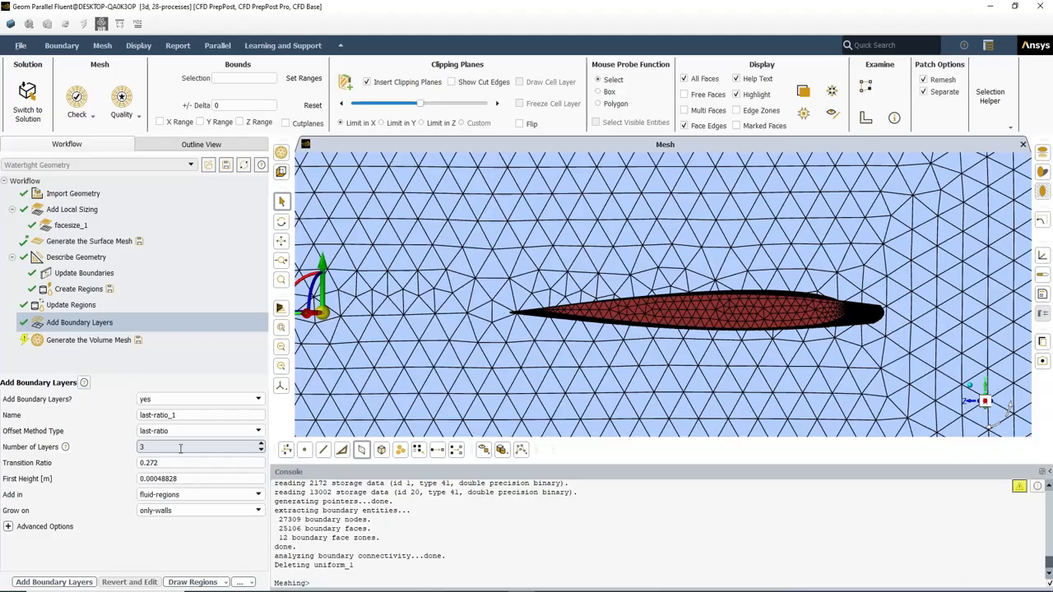
Add last-ratio_1 boundary layers with 10 layers and first height 0.00048828
{"action": "left_click_drag", "start_coordinate": [160, 446], "coordinate": [133, 447]}
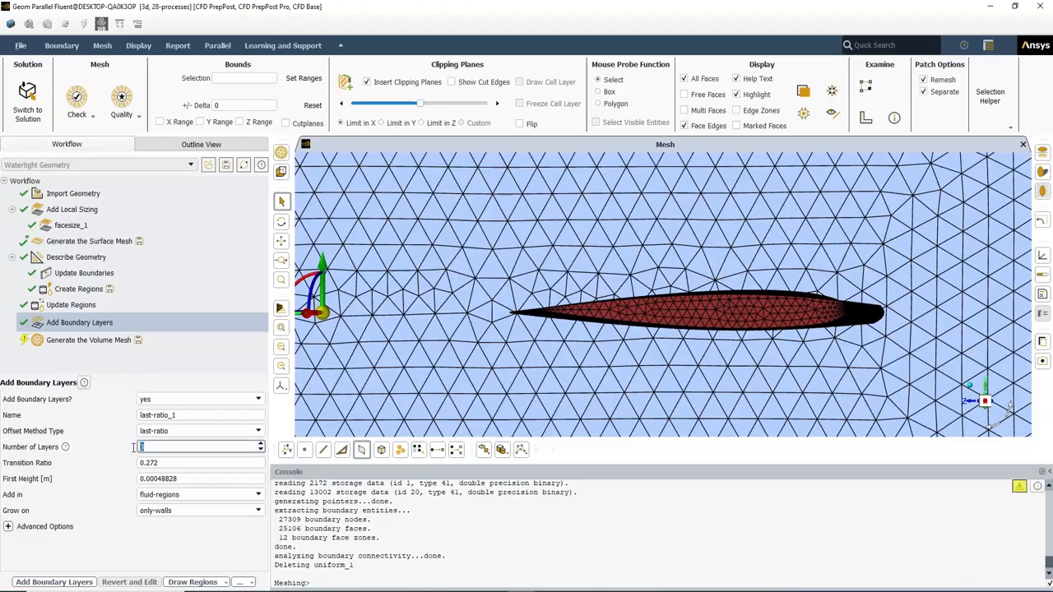
{"action": "type", "text": "10"}
{"action": "left_click_drag", "start_coordinate": [179, 479], "coordinate": [130, 478]}
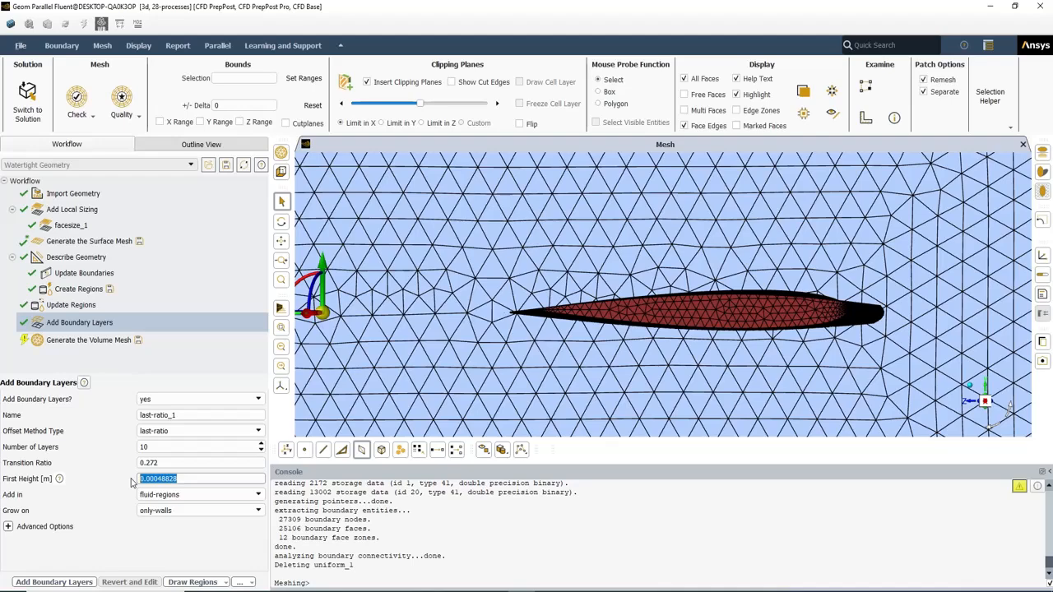
{"action": "left_click", "coordinate": [57, 582]}
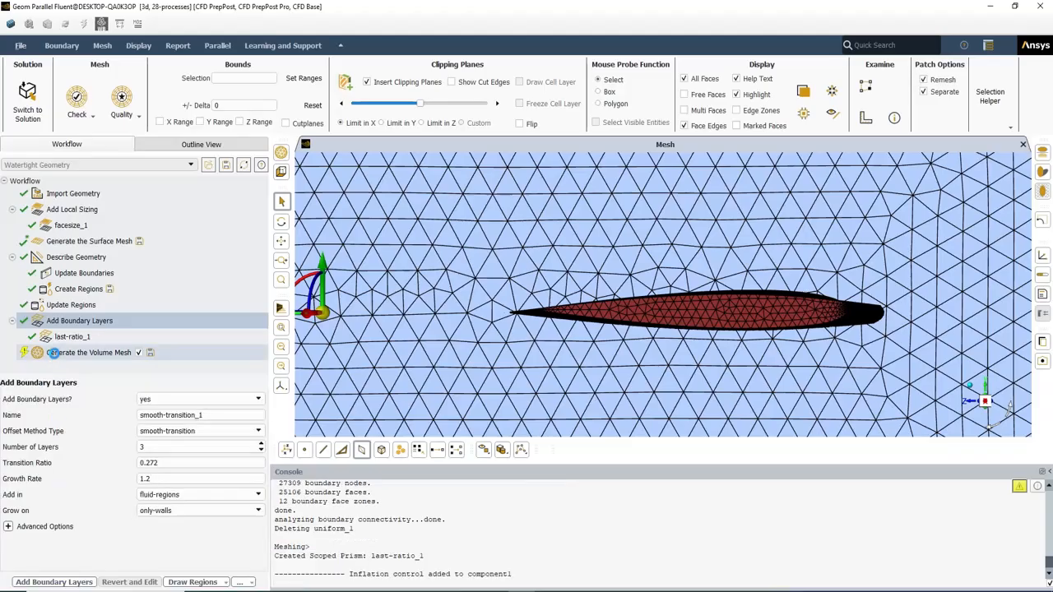
Generate the volume mesh with last-ratio layers, giving 159555 cells and minimum quality 0.16
{"action": "left_click", "coordinate": [53, 352]}
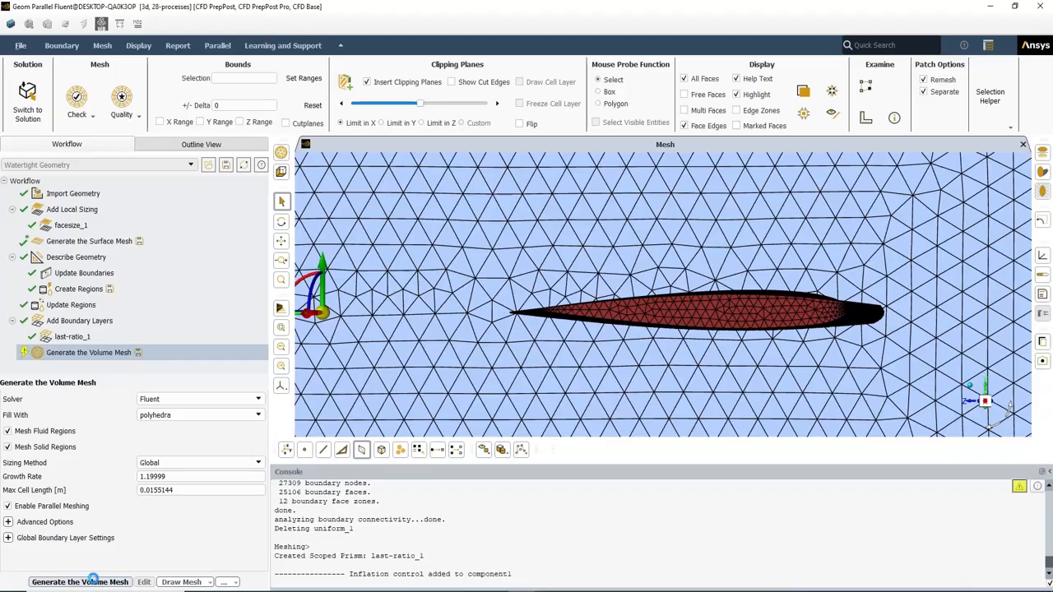
{"action": "left_click", "coordinate": [93, 579]}
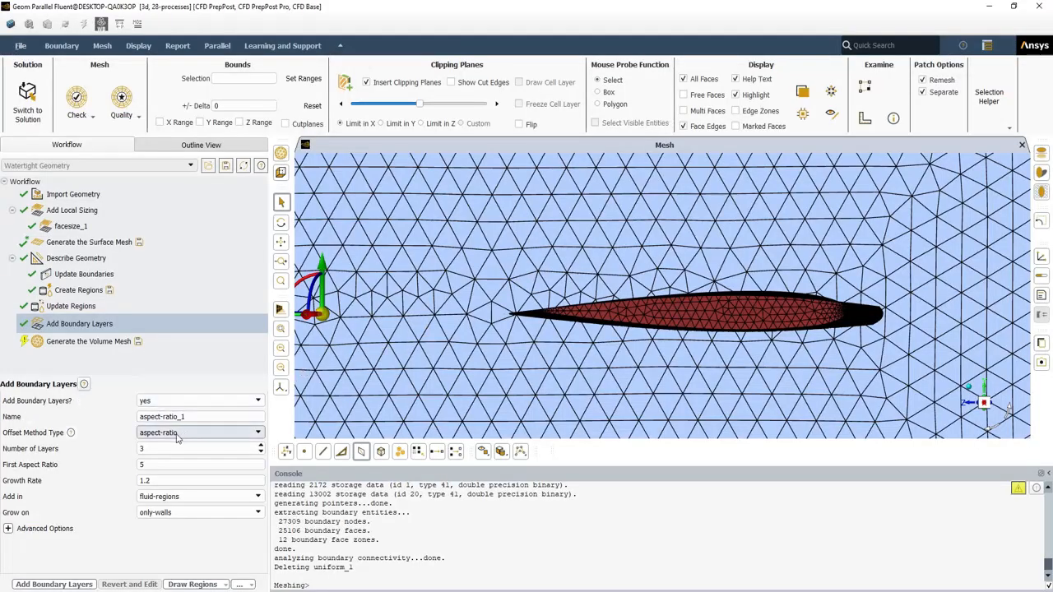
Add aspect-ratio_1 boundary layers with 10 layers and a first aspect ratio of 10
{"action": "double_click", "coordinate": [140, 448]}
{"action": "type", "text": "1"}
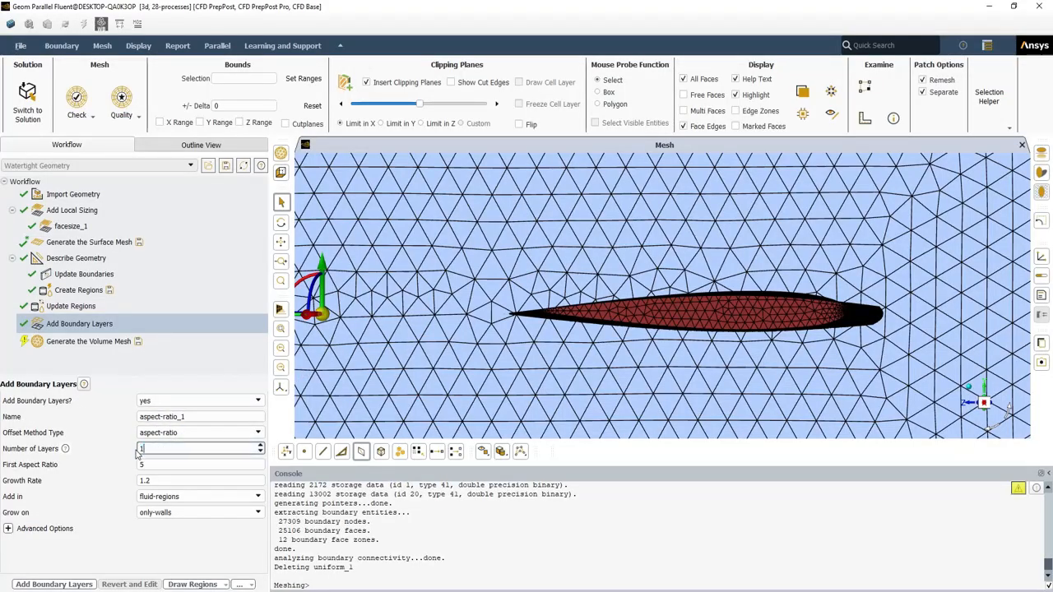
{"action": "type", "text": "0"}
{"action": "double_click", "coordinate": [142, 465]}
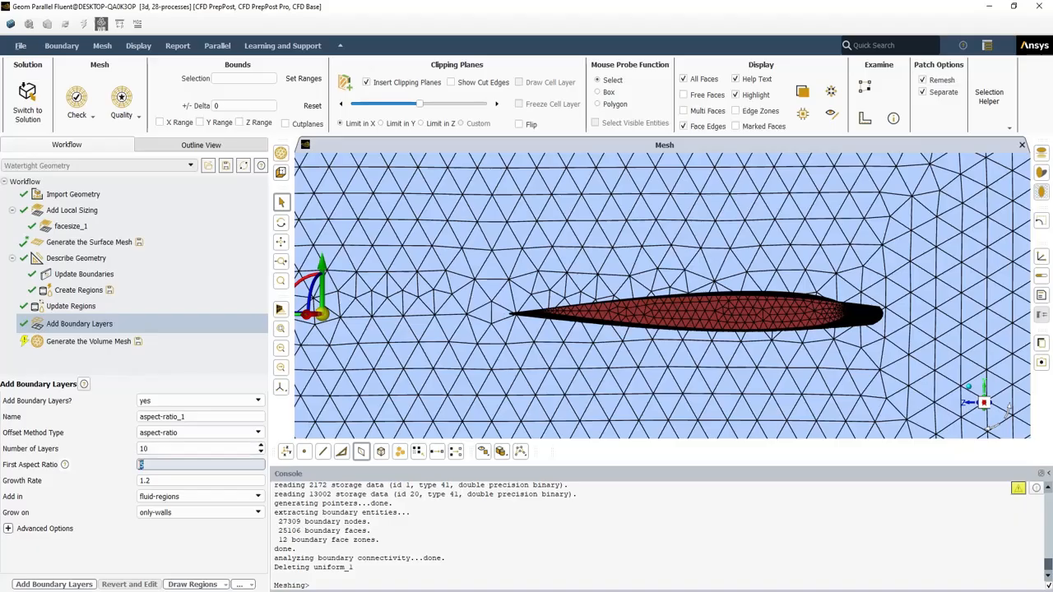
{"action": "type", "text": "1"}
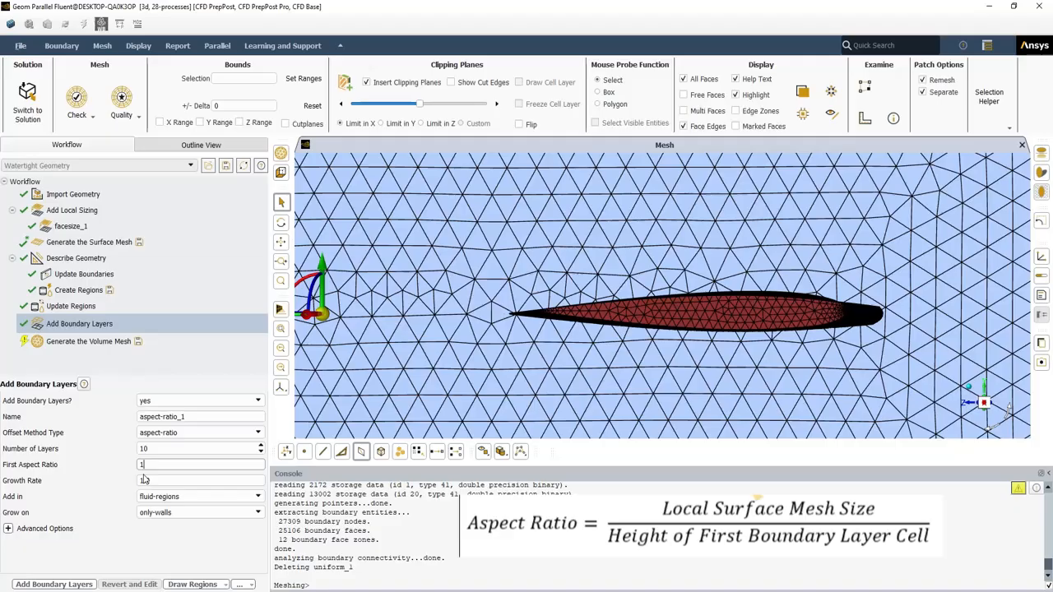
{"action": "type", "text": "0"}
{"action": "left_click", "coordinate": [144, 481]}
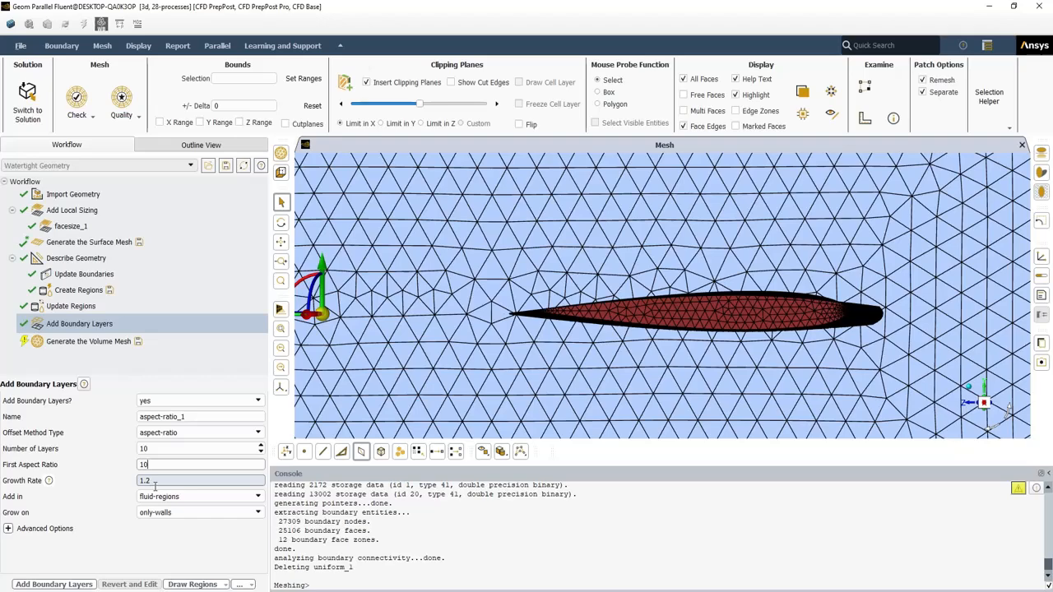
{"action": "left_click", "coordinate": [80, 585]}
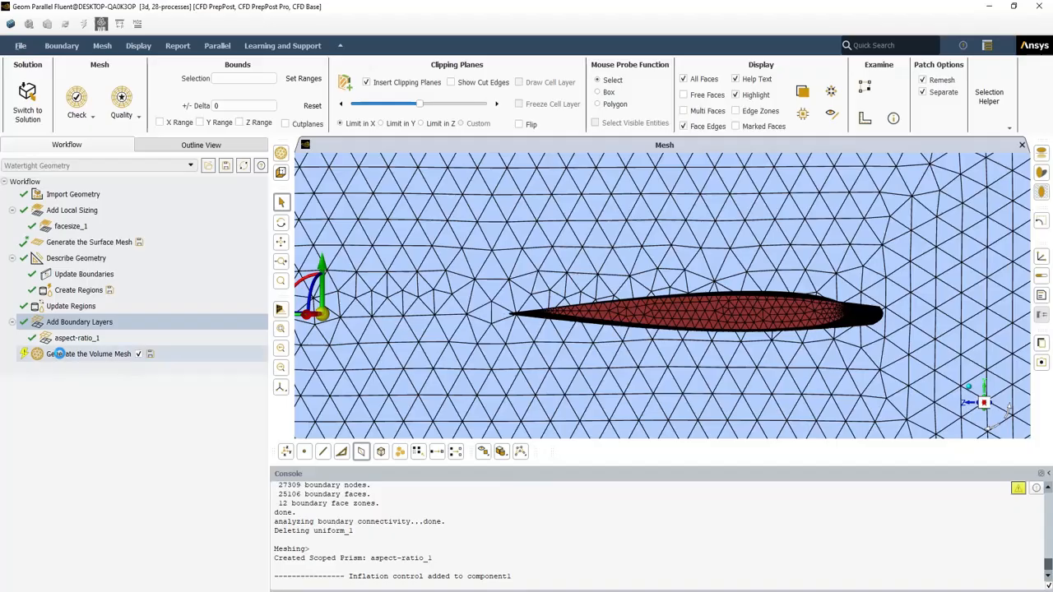
Generate the aspect-ratio volume mesh (162076 cells, quality 0.21) and return to aspect-ratio_1 settings
{"action": "left_click", "coordinate": [64, 339]}
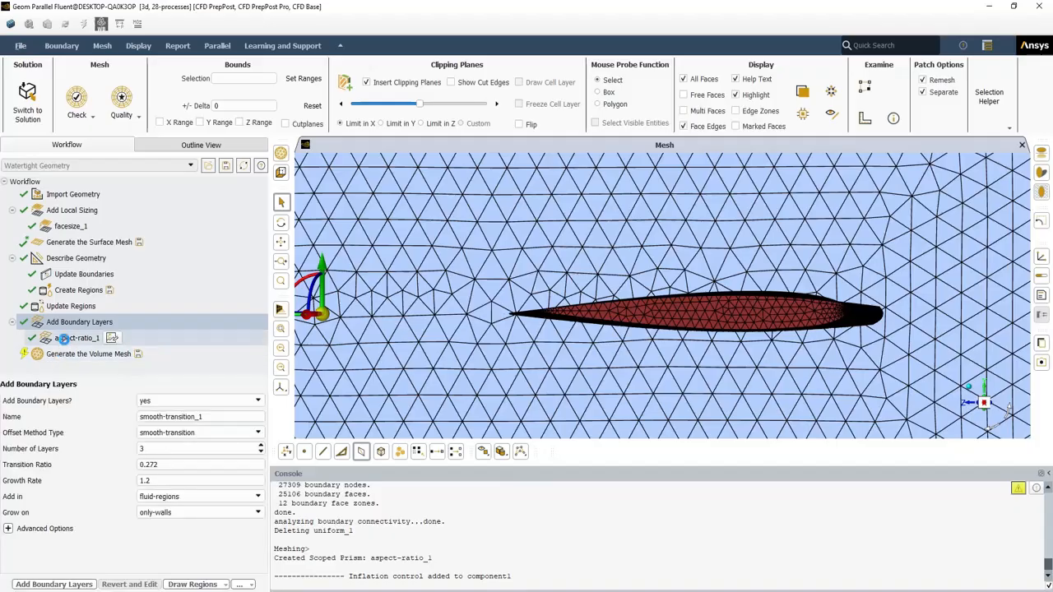
{"action": "left_click", "coordinate": [52, 353]}
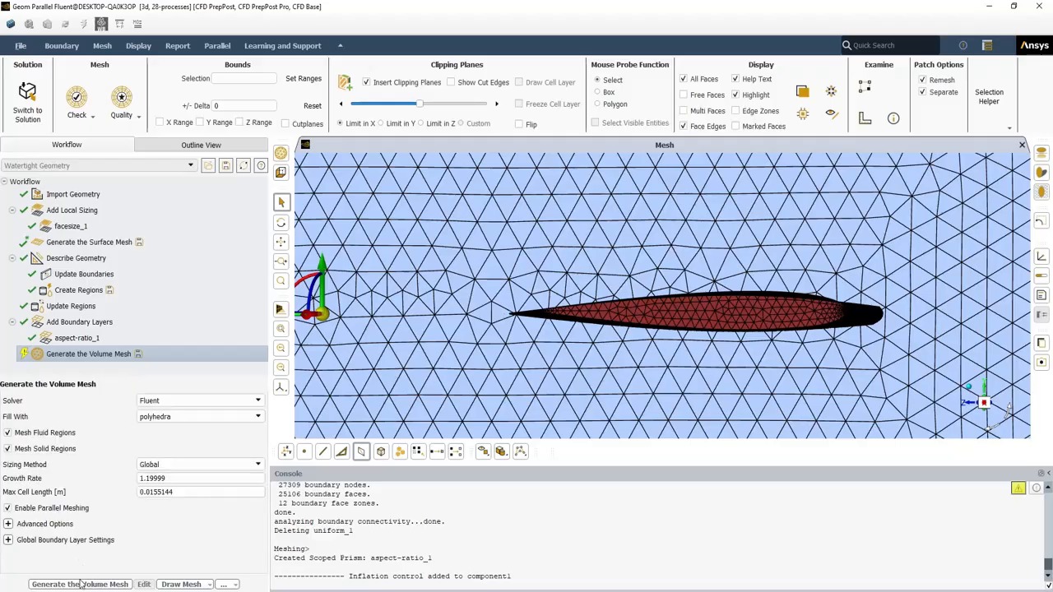
{"action": "left_click", "coordinate": [121, 584]}
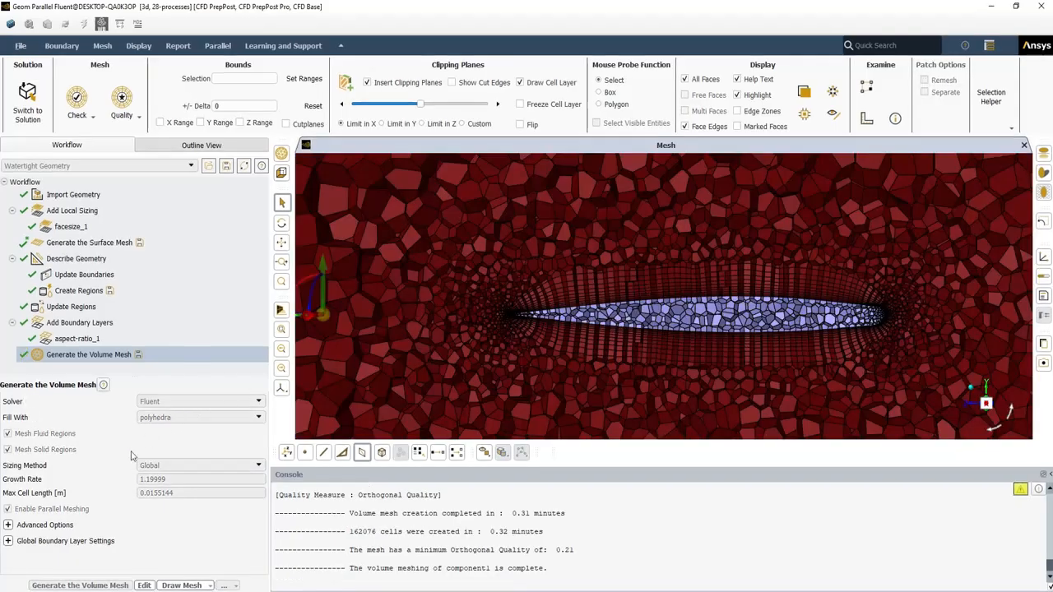
{"action": "left_click", "coordinate": [72, 339]}
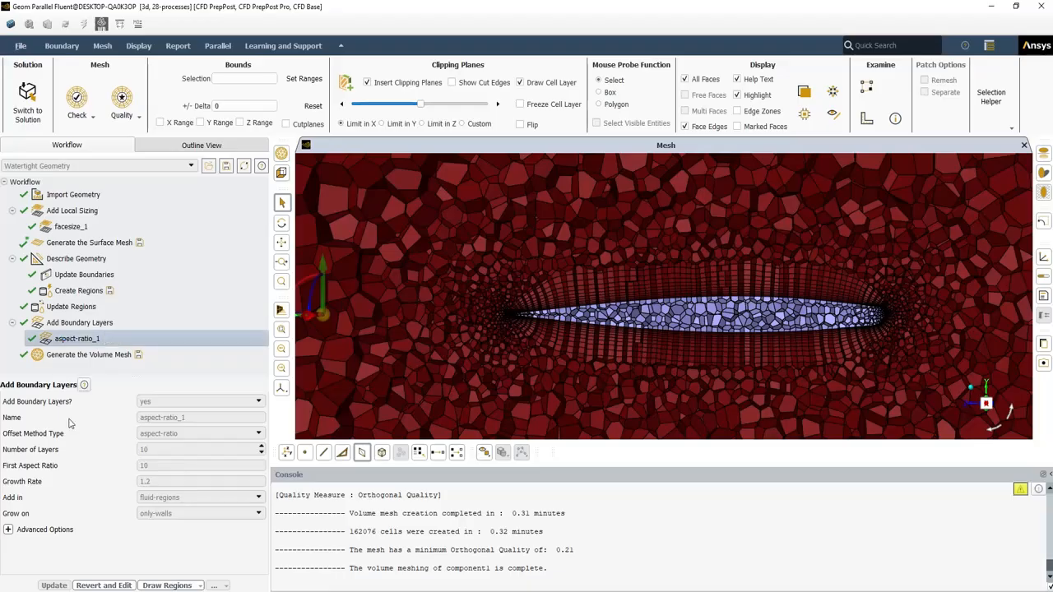
Discard the mesh and update aspect-ratio_1 to a first aspect ratio of 1
{"action": "left_click", "coordinate": [85, 586]}
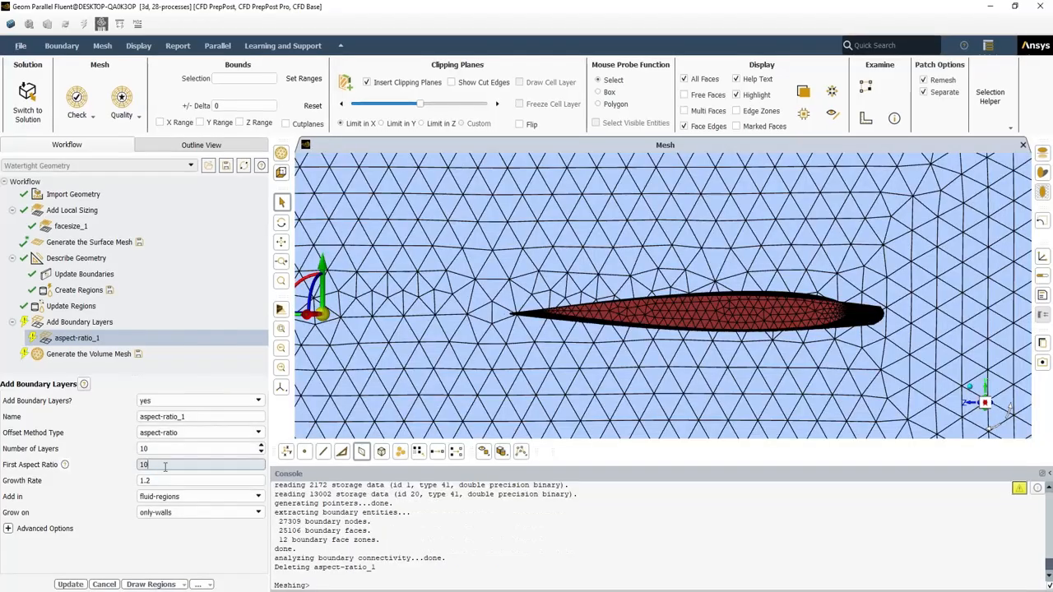
{"action": "double_click", "coordinate": [142, 466]}
{"action": "type", "text": "1"}
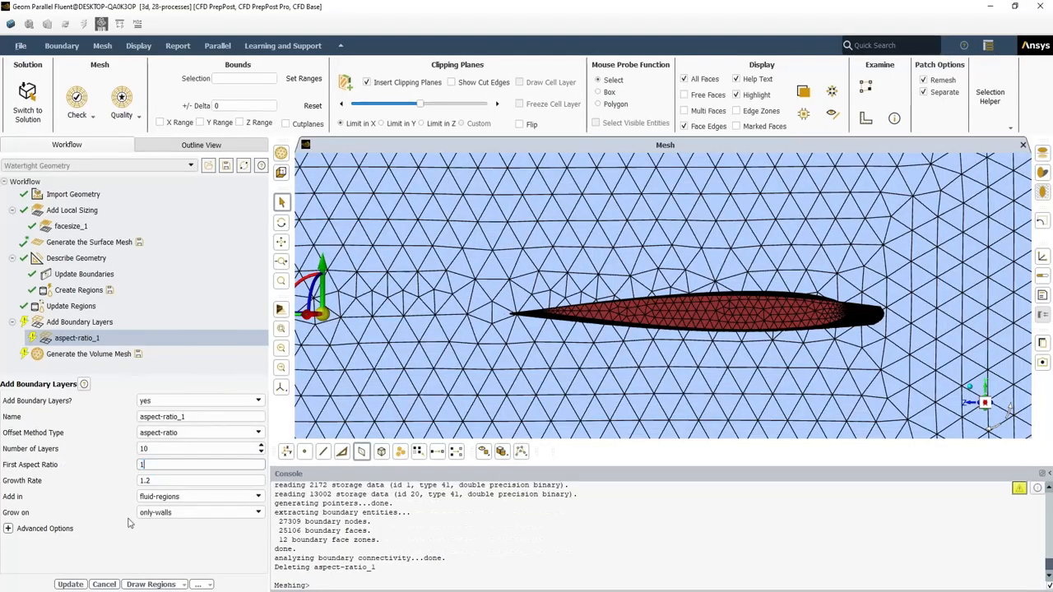
{"action": "left_click", "coordinate": [70, 584]}
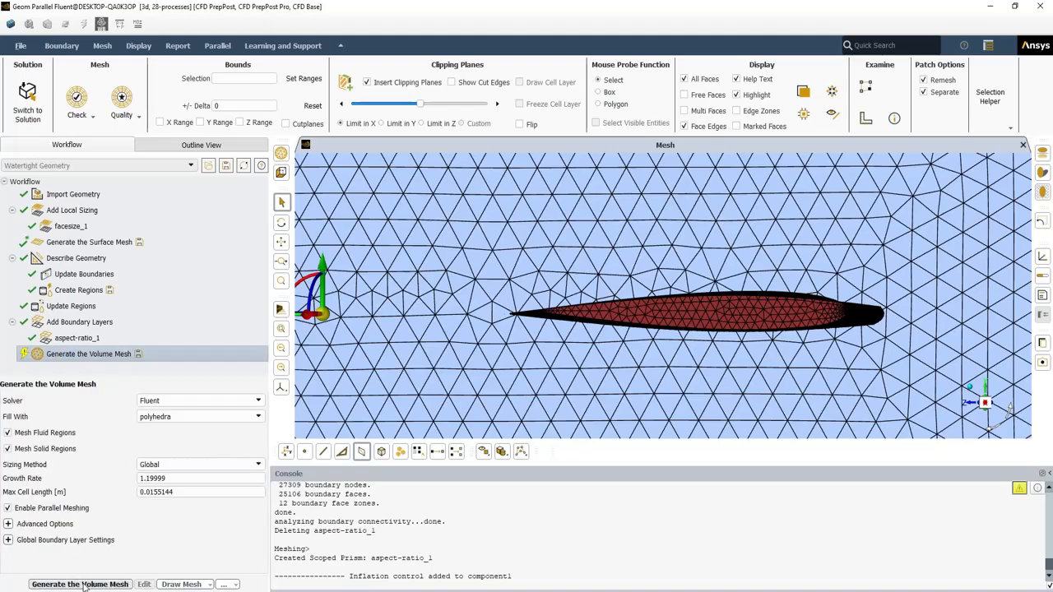
Regenerate the volume mesh (145801 cells, quality 0.10) and zoom to inspect the boundary layers
{"action": "left_click", "coordinate": [83, 586]}
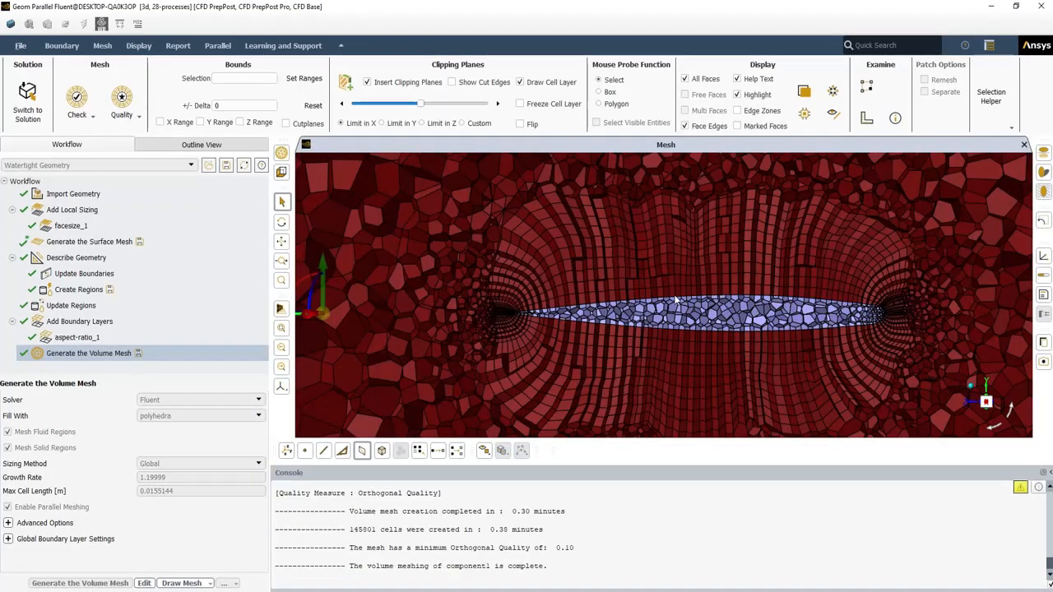
{"action": "scroll", "coordinate": [675, 297], "scroll_direction": "up", "scroll_amount": 3}
{"action": "scroll", "coordinate": [675, 297], "scroll_direction": "down", "scroll_amount": 3}
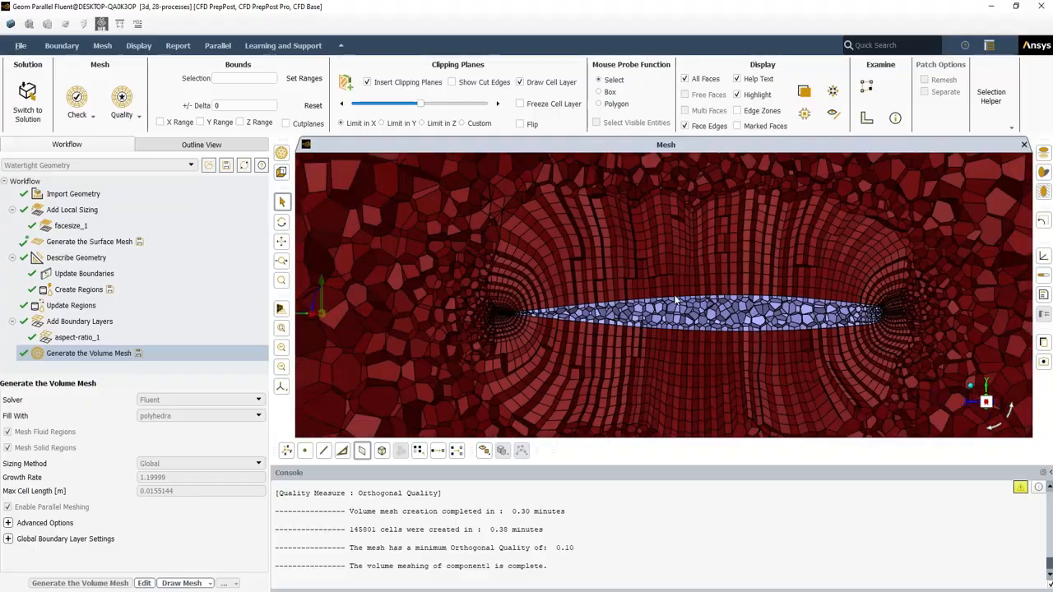